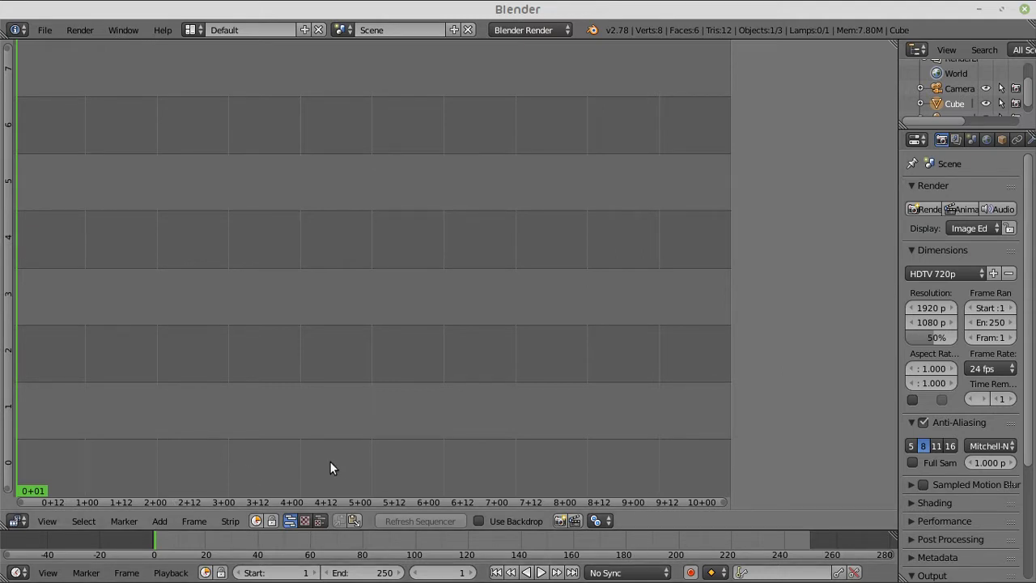
Step: Apply the HDTV 720p preset to the render dimensions
click(956, 269)
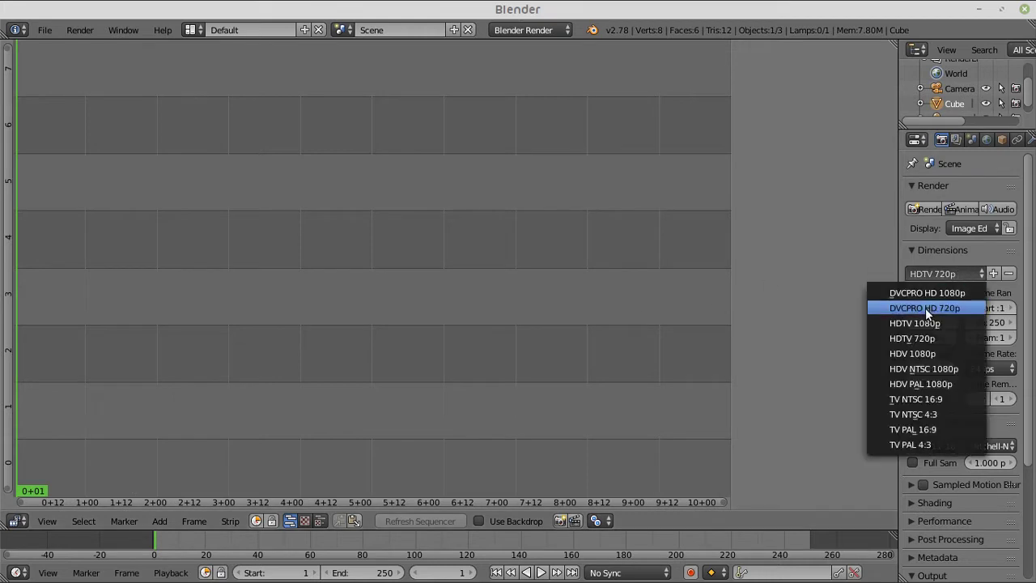
click(920, 333)
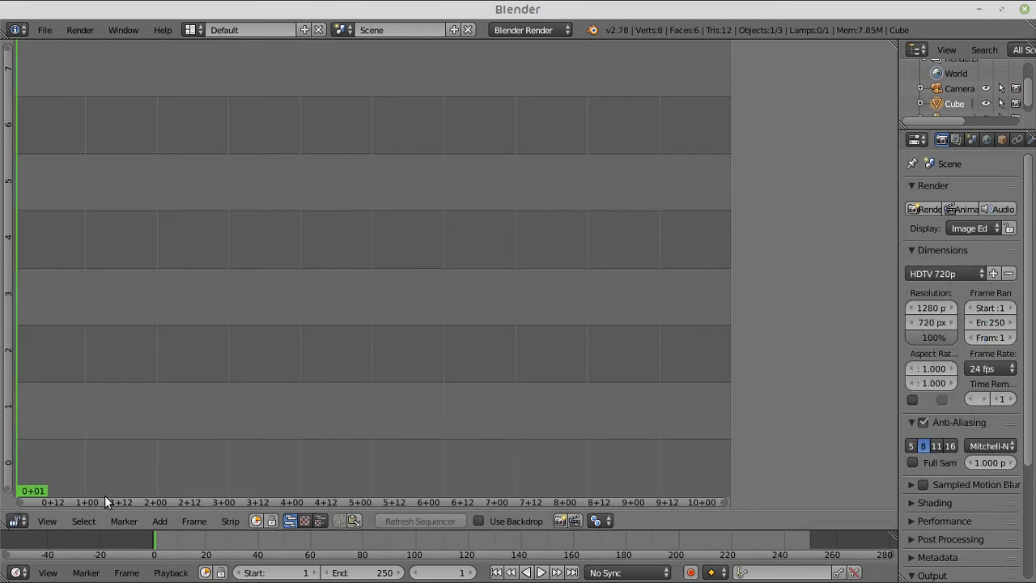
Step: Add screenshot_20160730_080130.png from the home folder to channel 1 as an image strip
click(159, 520)
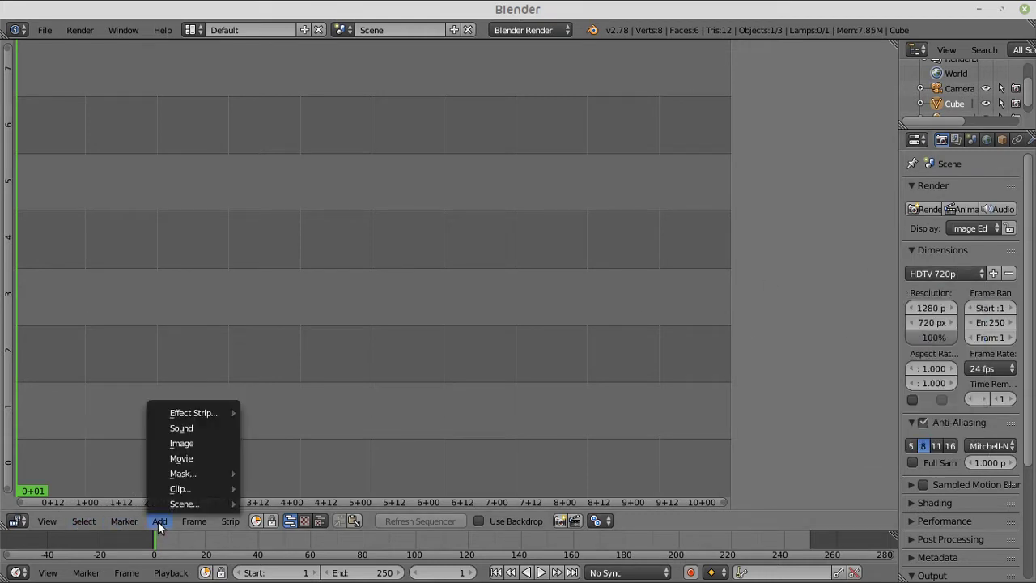
click(175, 444)
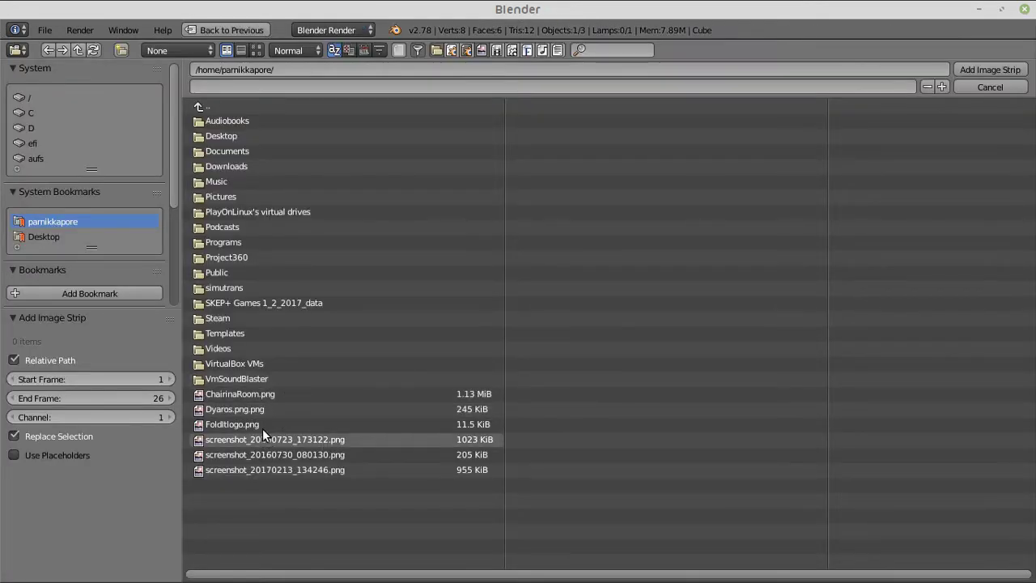
click(260, 392)
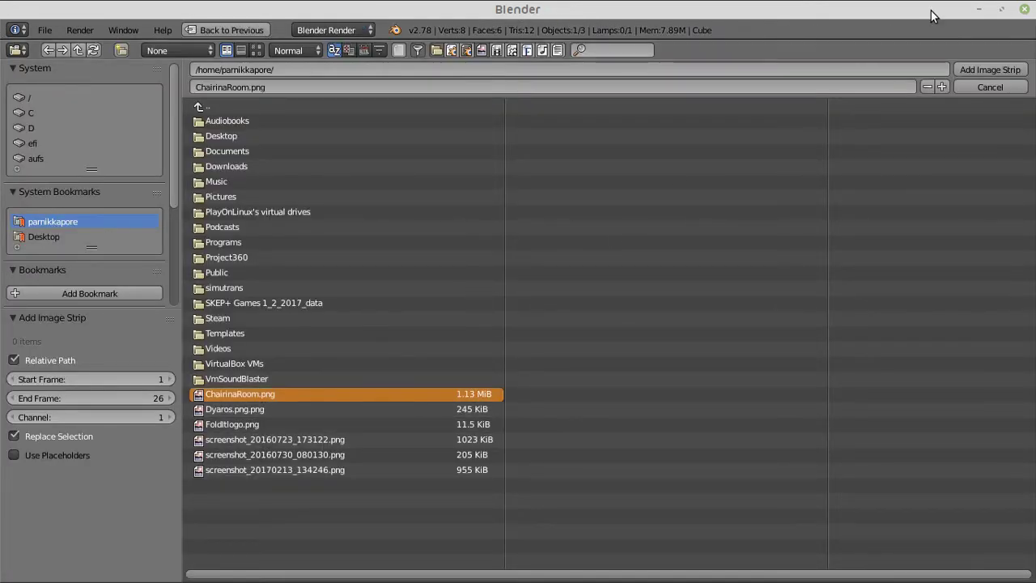
click(347, 438)
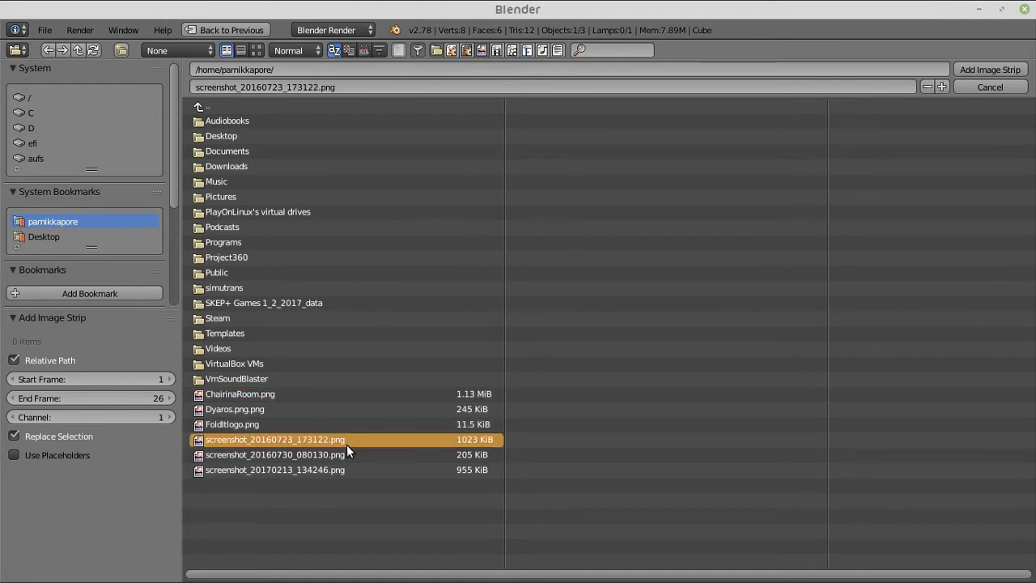
click(347, 451)
click(964, 67)
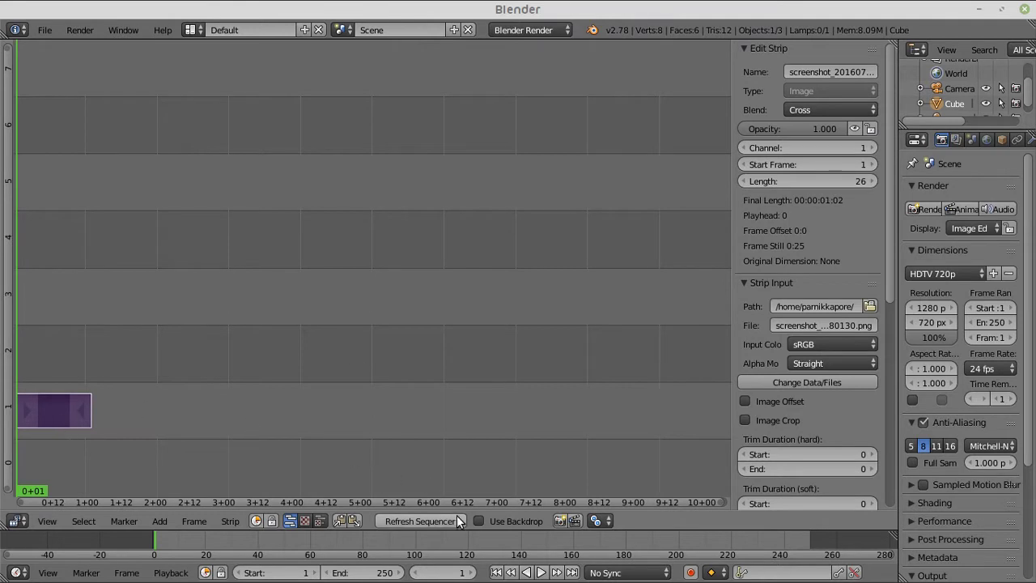
Step: Show the preview as the sequencer backdrop and extend the image strip to a length of 250 frames
click(479, 522)
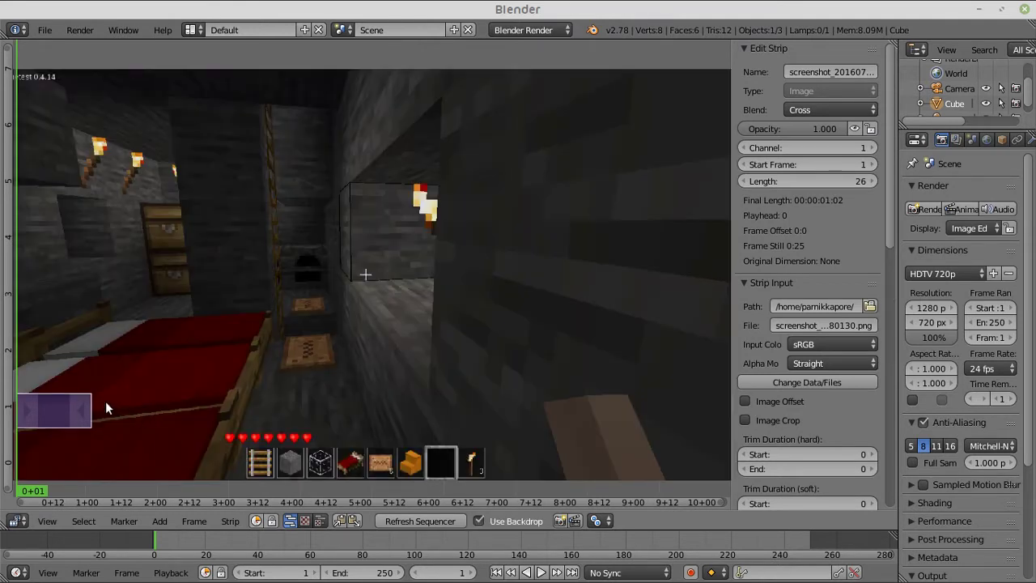
right_drag(85, 409, 4, 368)
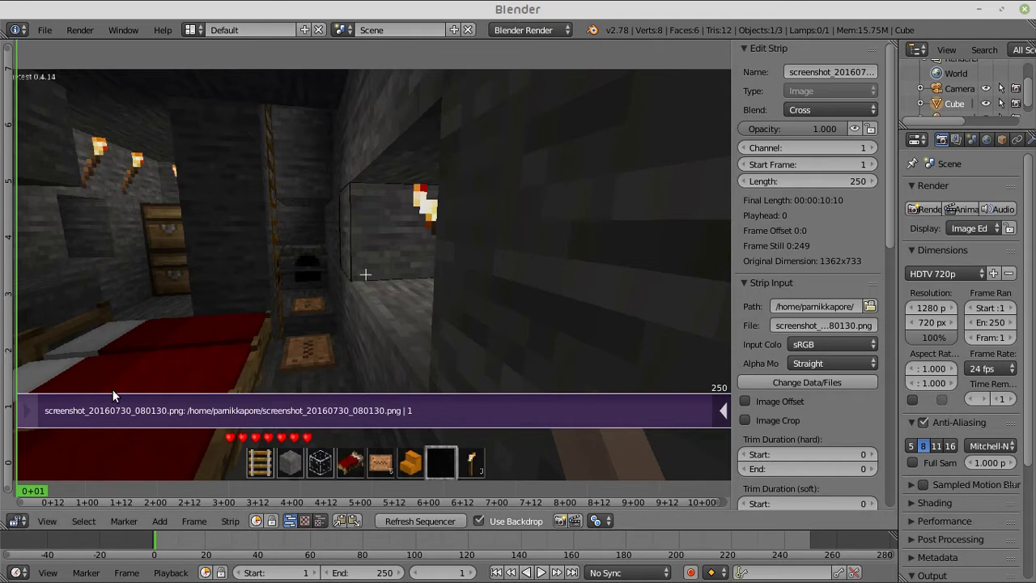
Step: Add a Transform effect strip to the image strip and show the sequencer together with its preview
click(164, 525)
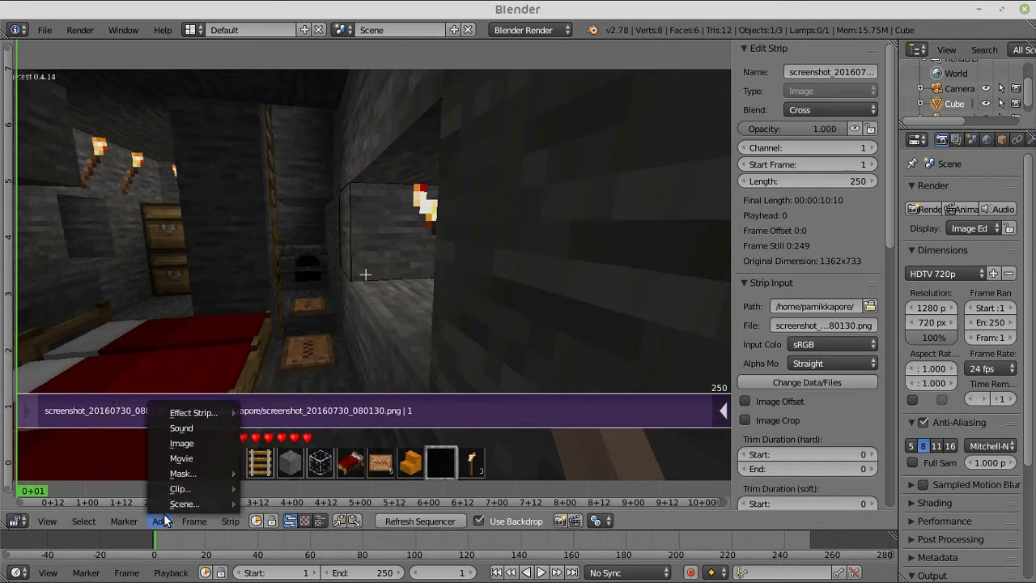
mouse_move(182, 413)
key(Home)
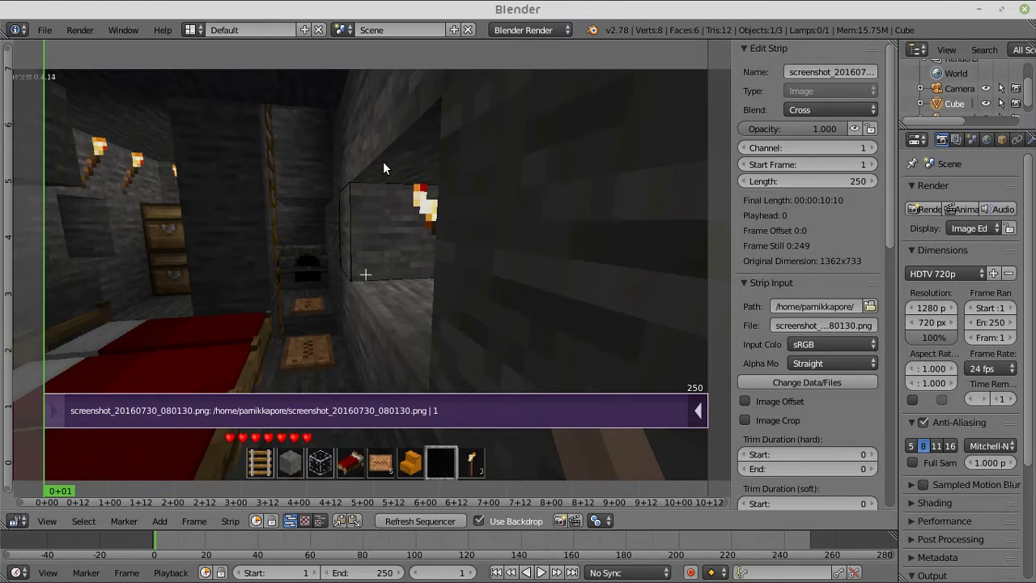
key(shift+r)
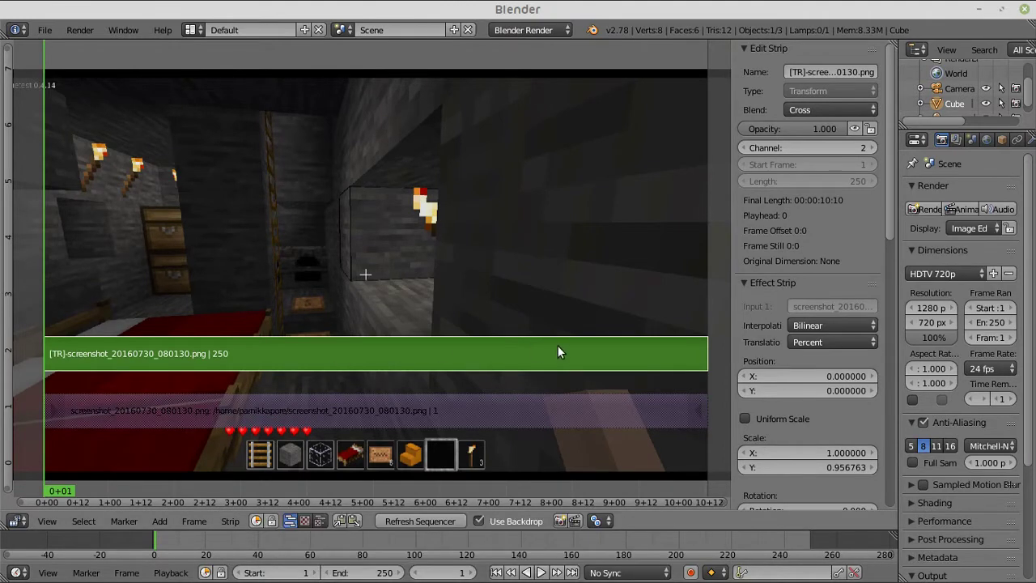
click(320, 521)
scroll(415, 149, up, 2)
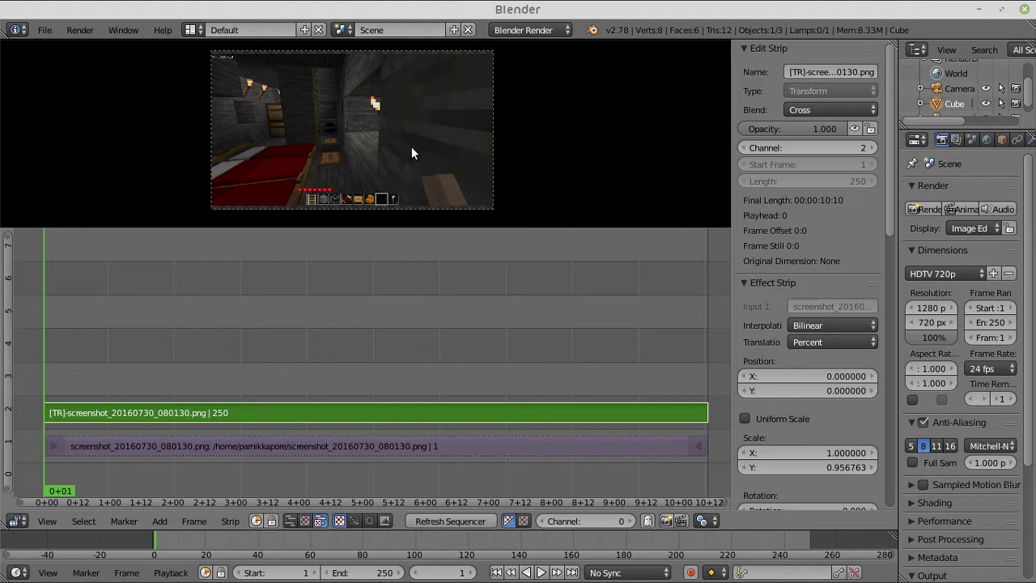
Step: Set the Transform strip's Y scale to 1
drag(888, 189, 895, 240)
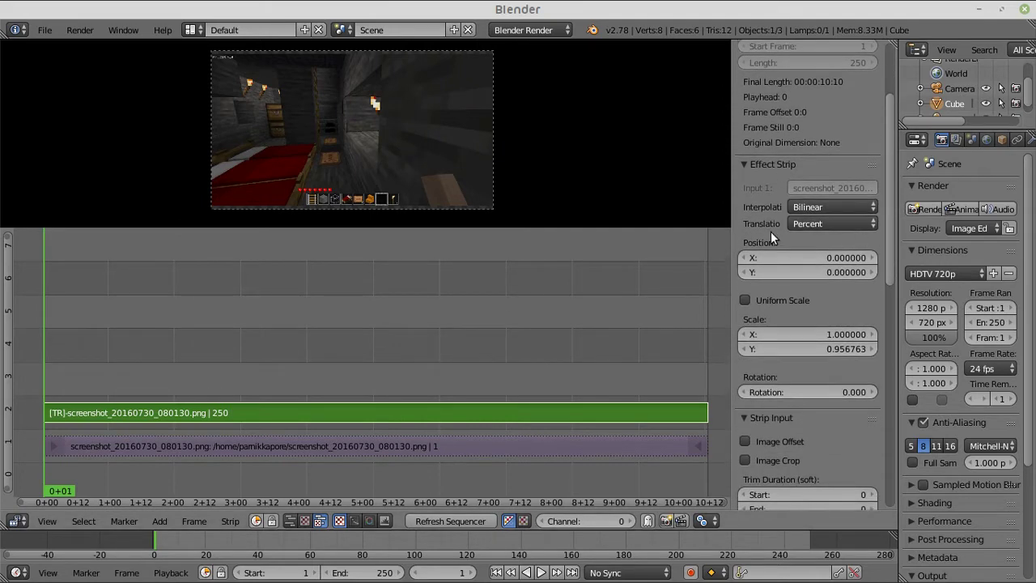
mouse_move(766, 348)
mouse_down()
mouse_move(817, 349)
mouse_move(773, 348)
mouse_up()
click(773, 348)
text(1.691)
key(Return)
right_click(779, 349)
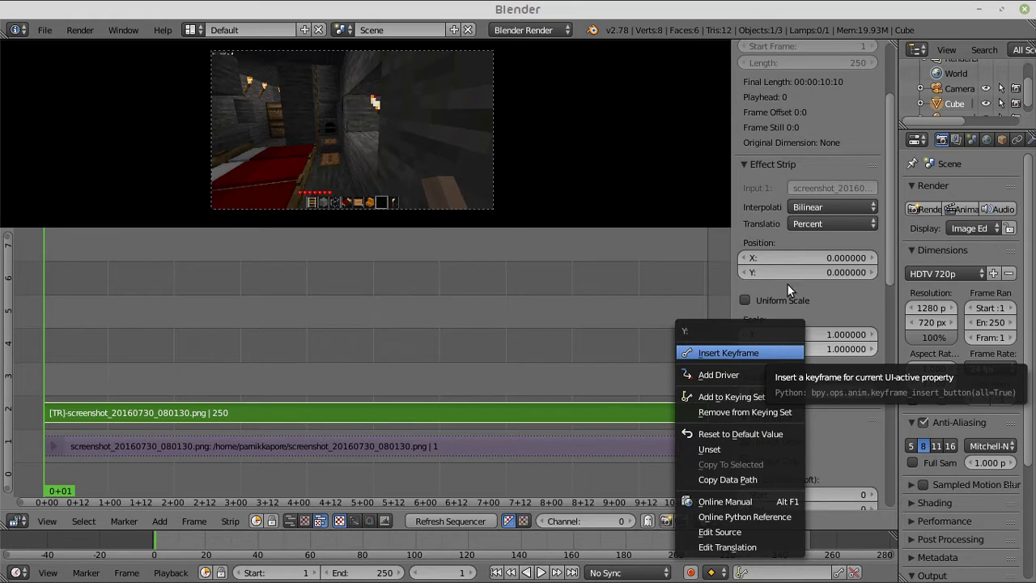
key(Escape)
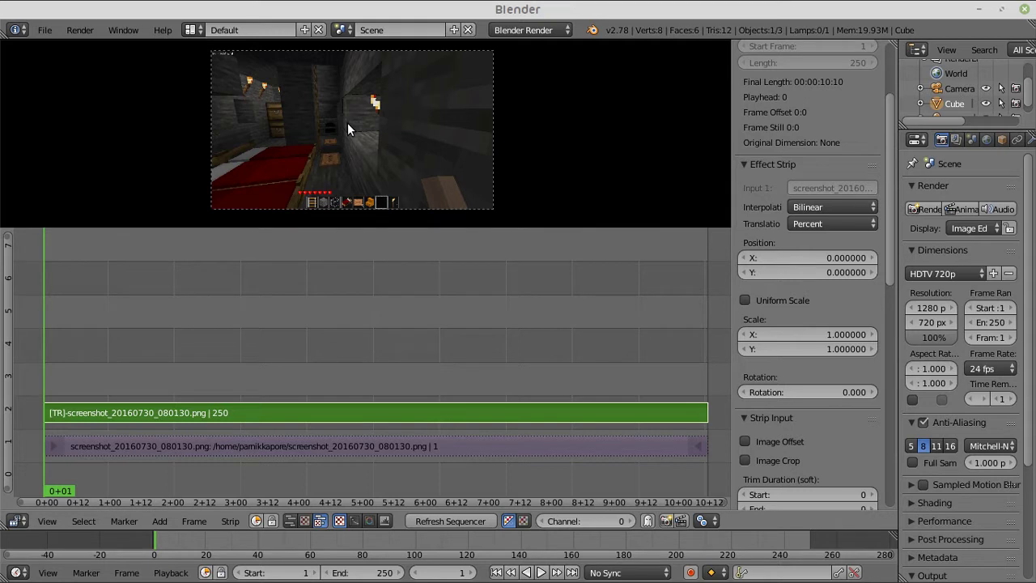
Step: Scale the image uniformly to about 4.59 and move it to about X 31.8, Y -150.3 in the preview
key(s)
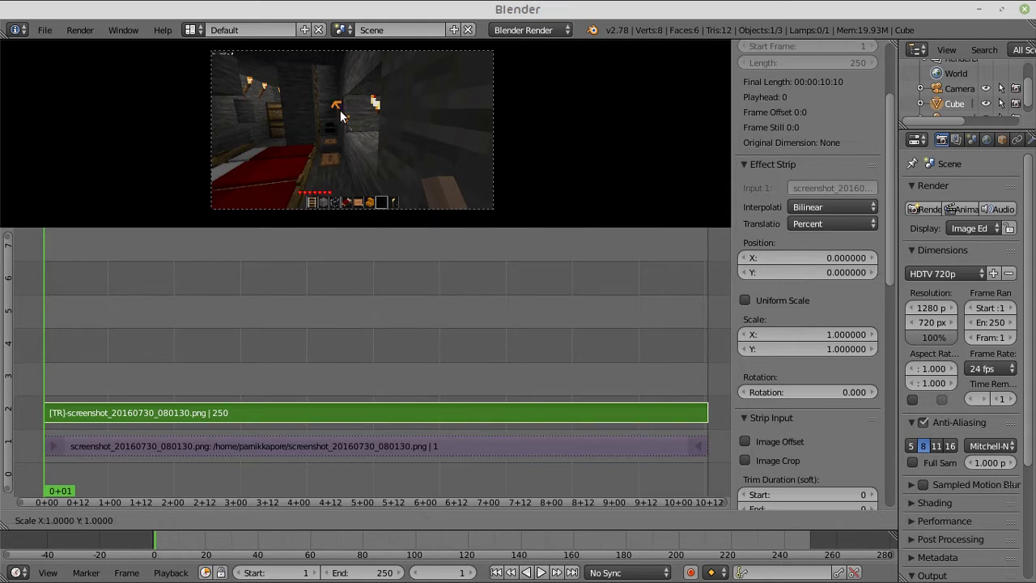
click(305, 39)
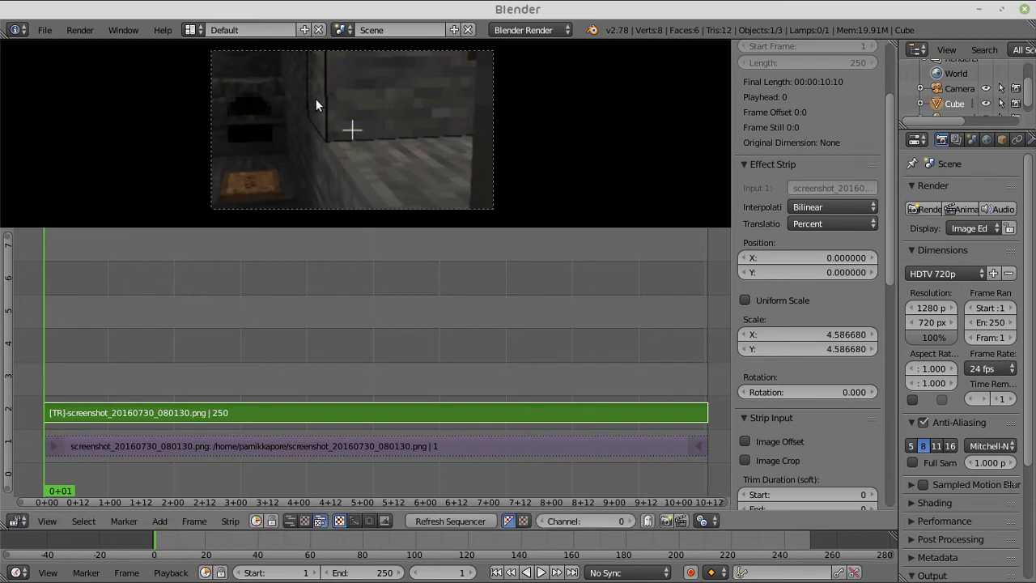
key(g)
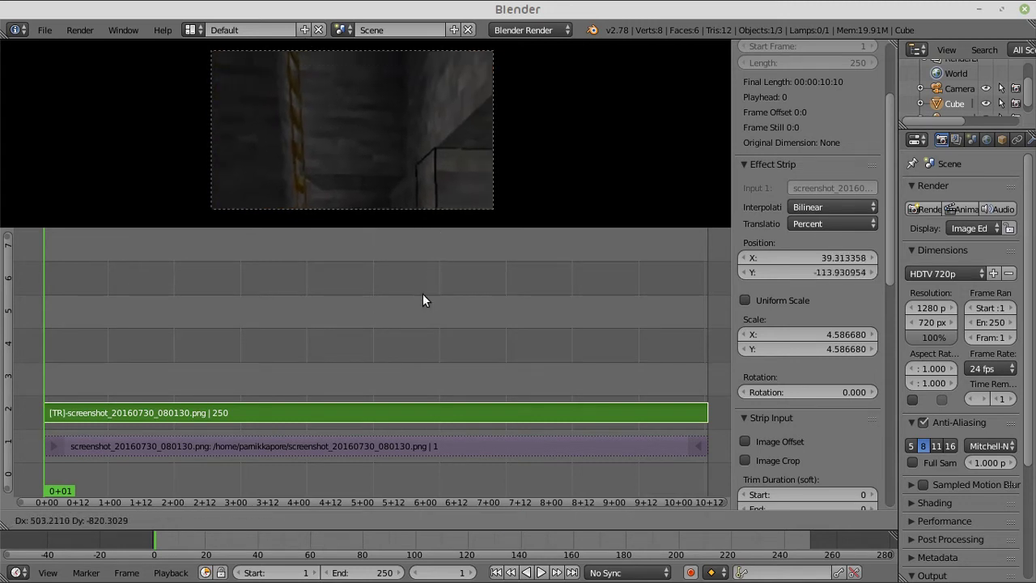
click(405, 338)
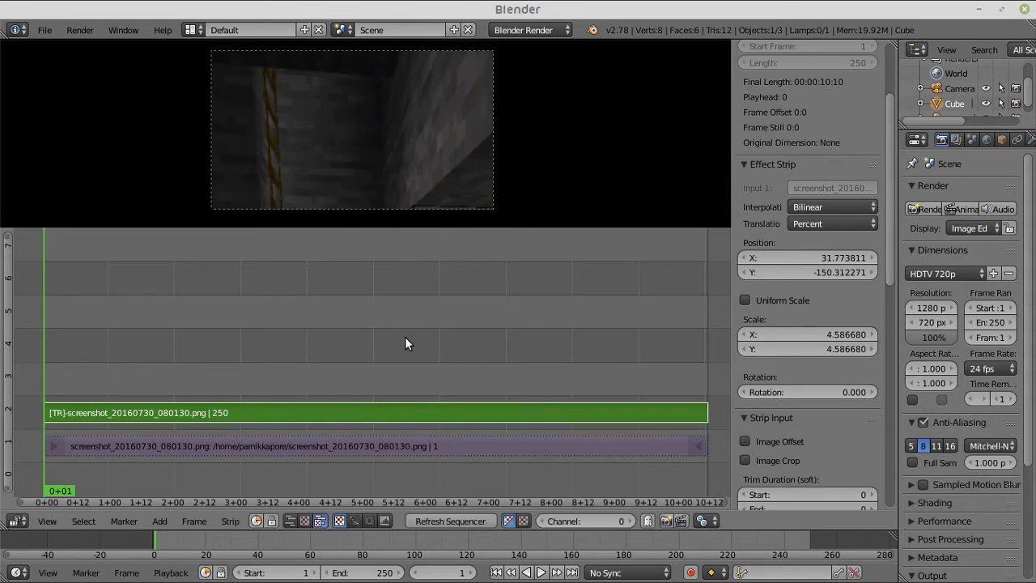
Step: Insert keyframes for the Transform strip's X and Y position and X and Y scale at frame 1
right_click(840, 255)
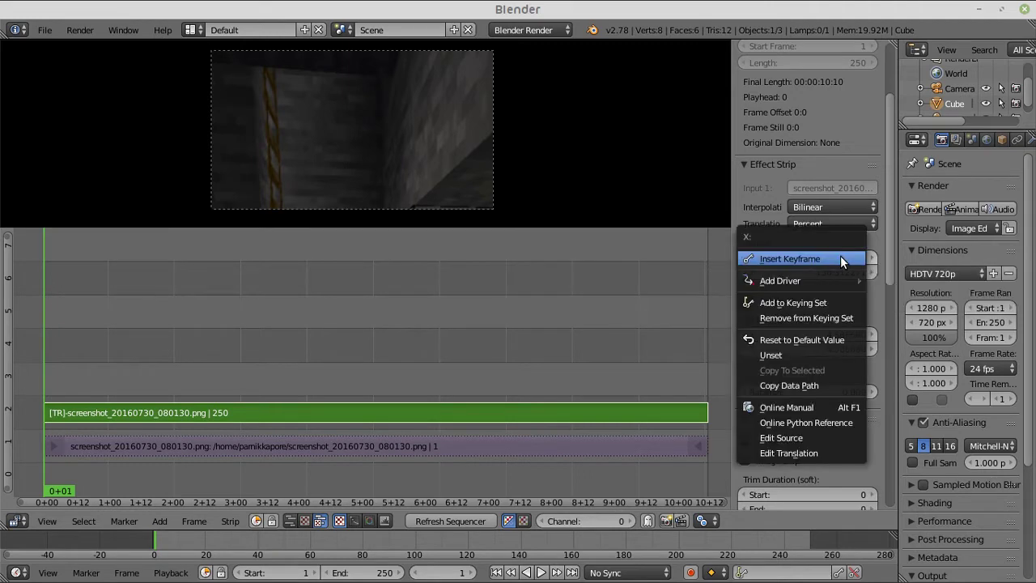
click(823, 255)
right_click(829, 272)
click(829, 273)
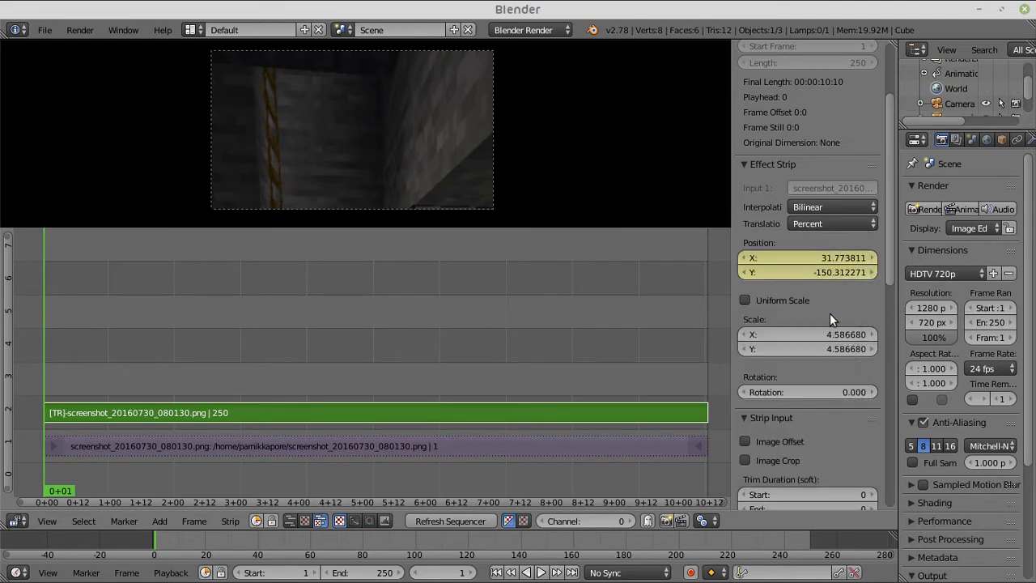
right_click(829, 329)
click(829, 332)
right_click(829, 344)
click(829, 344)
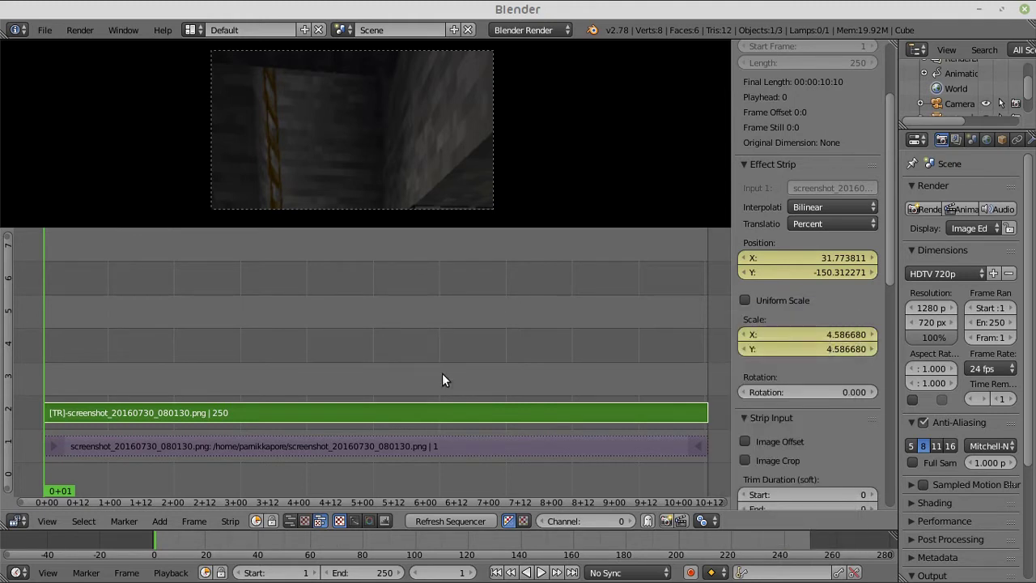
Step: Advance the playhead to frame 24 and move the image to about X 25.3, Y 1.4 in the preview
click(46, 490)
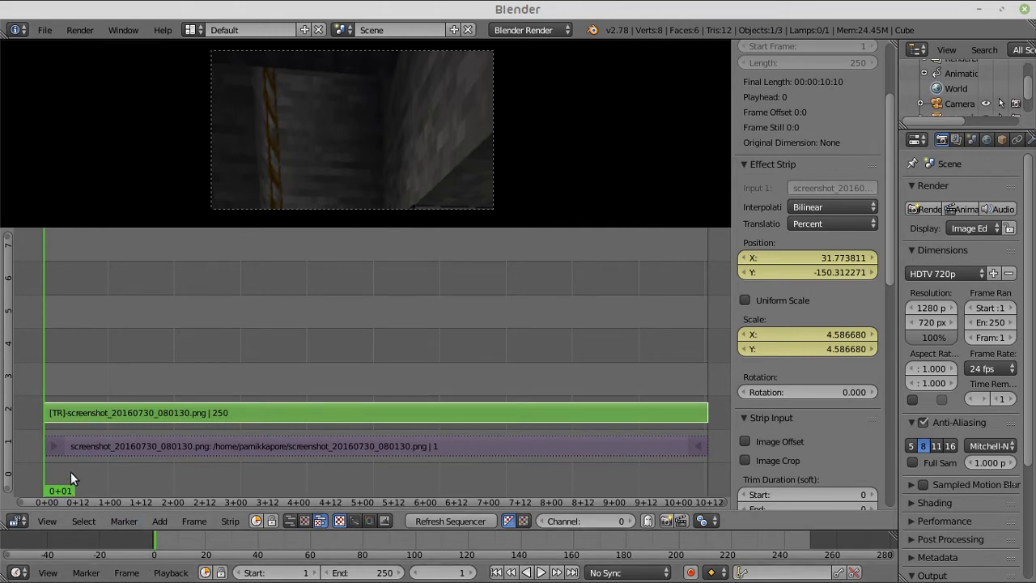
key(alt+a)
drag(67, 471, 47, 460)
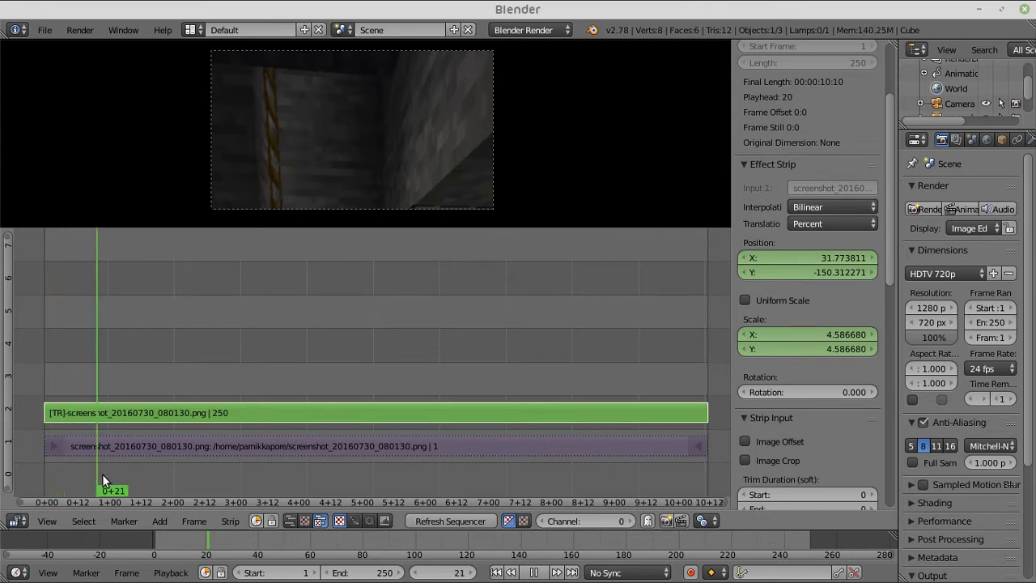
drag(112, 478, 105, 477)
key(alt+a)
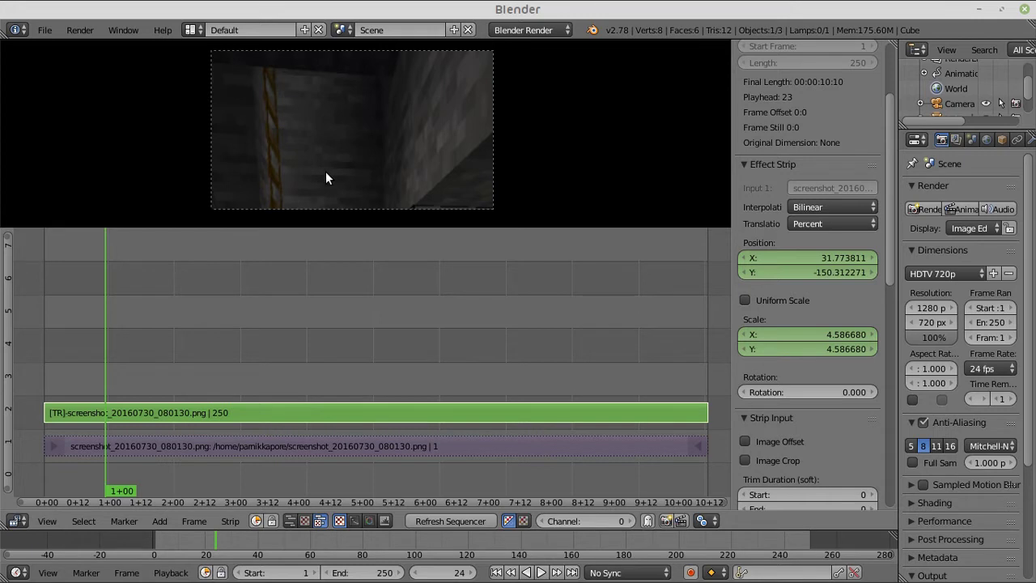
key(g)
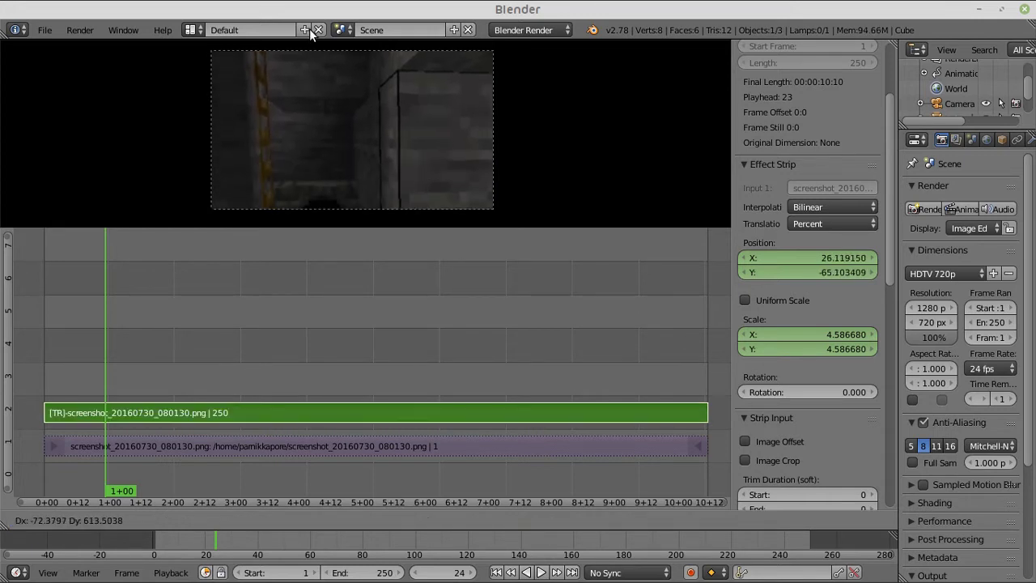
click(311, 46)
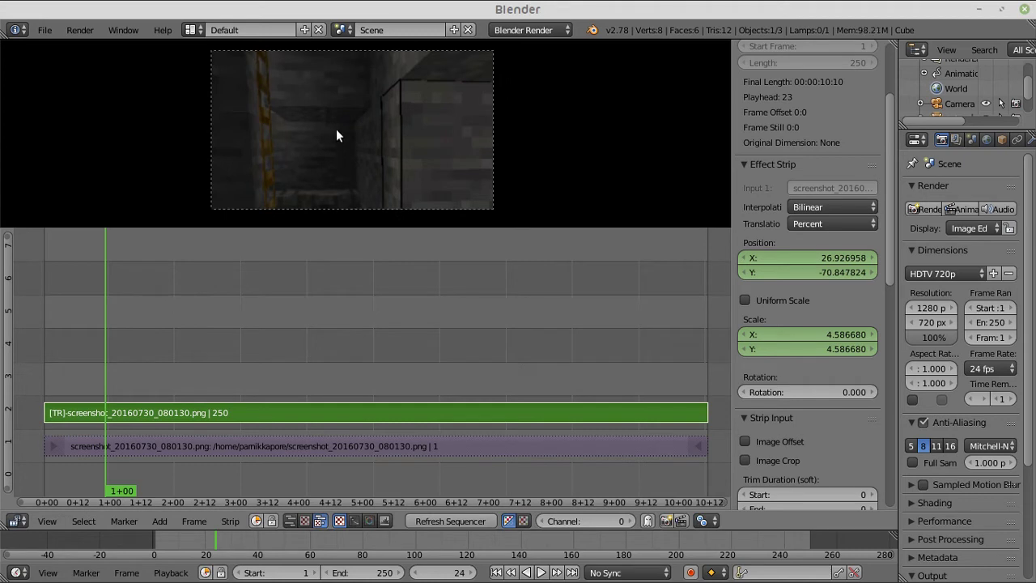
key(g)
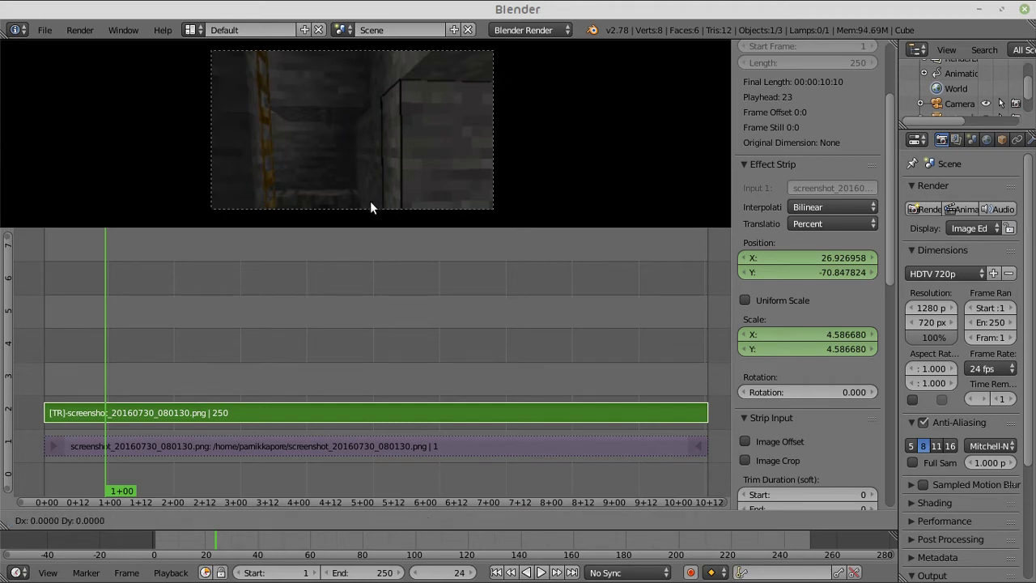
click(365, 89)
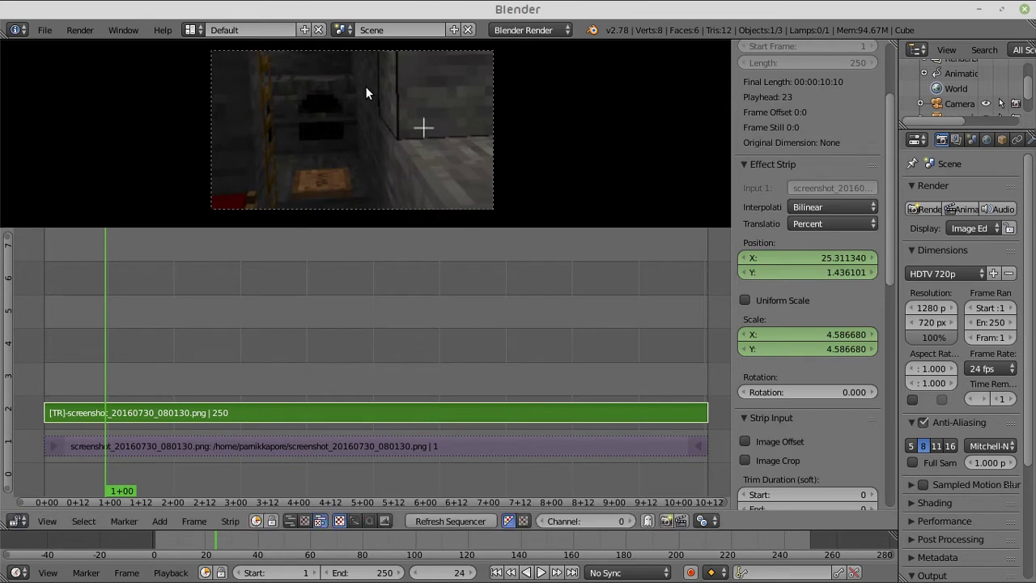
Step: Insert keyframes for the Transform strip's X and Y position and X and Y scale at frame 24
right_click(823, 250)
click(826, 254)
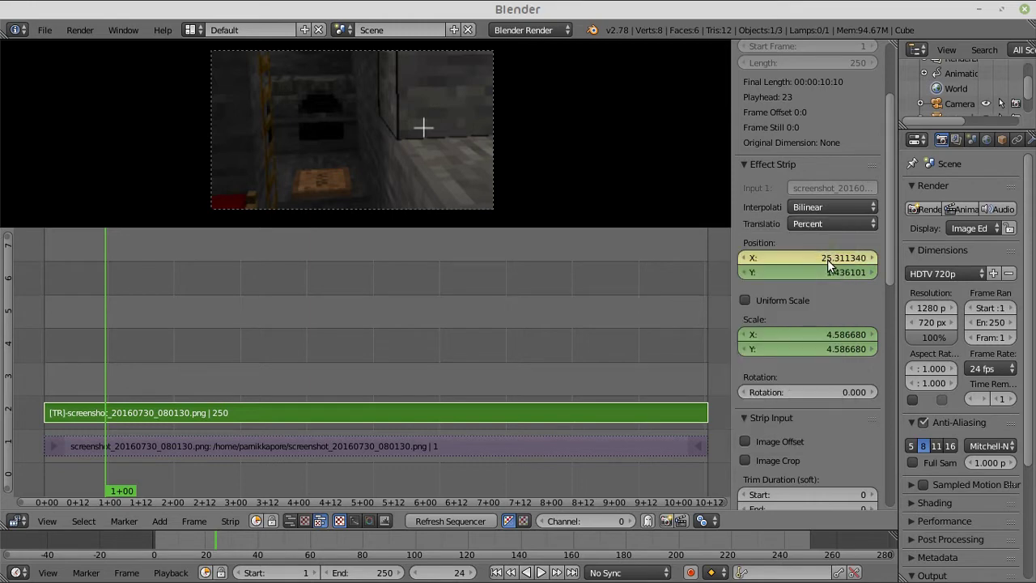
right_click(825, 265)
click(825, 265)
right_click(829, 334)
click(830, 333)
right_click(833, 344)
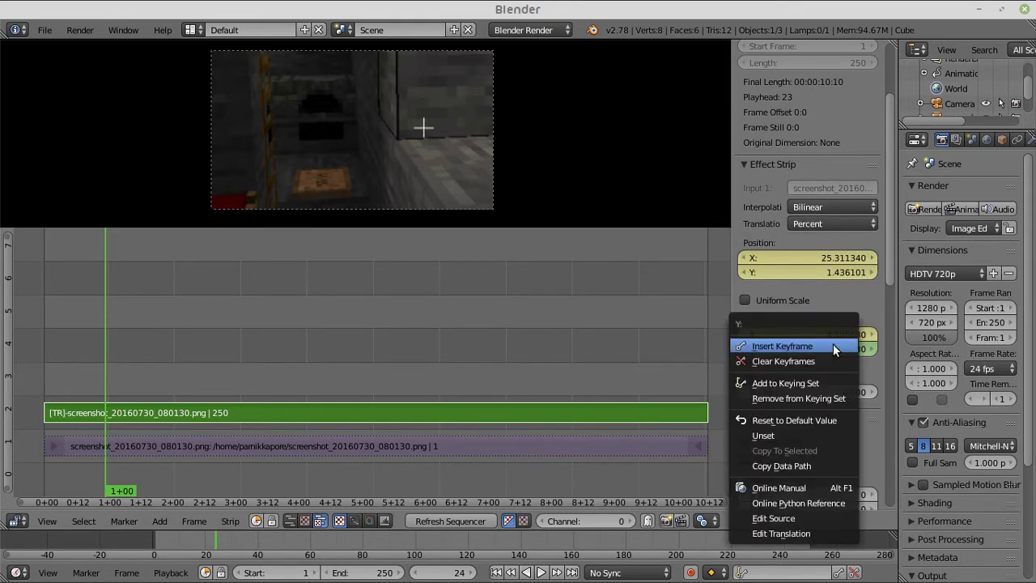
click(832, 343)
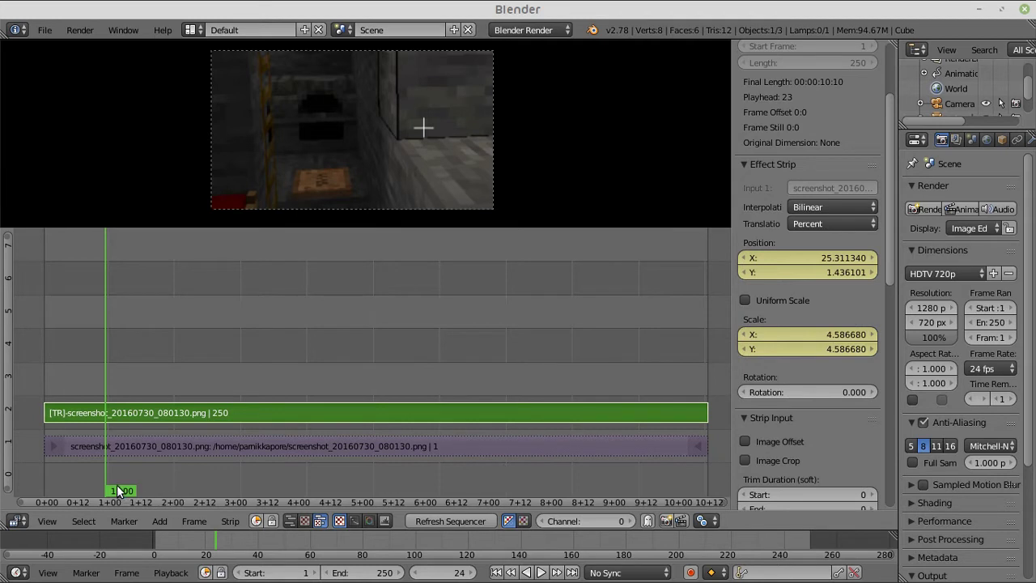
Step: Play the keyframed movement near the start of the timeline and return the playhead to frame 0
key(Home)
click(168, 540)
key(alt+a)
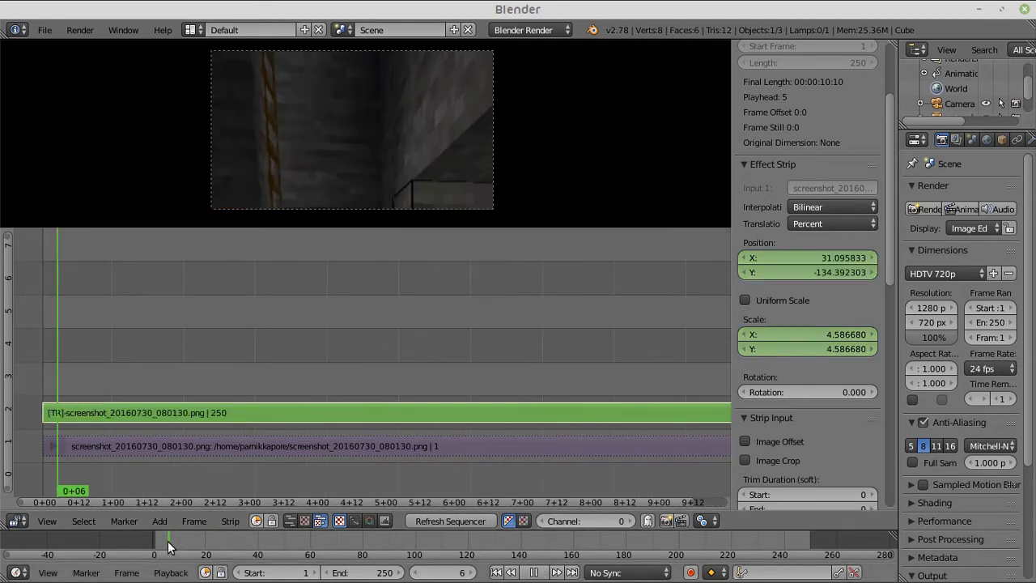
drag(168, 541, 154, 541)
click(533, 573)
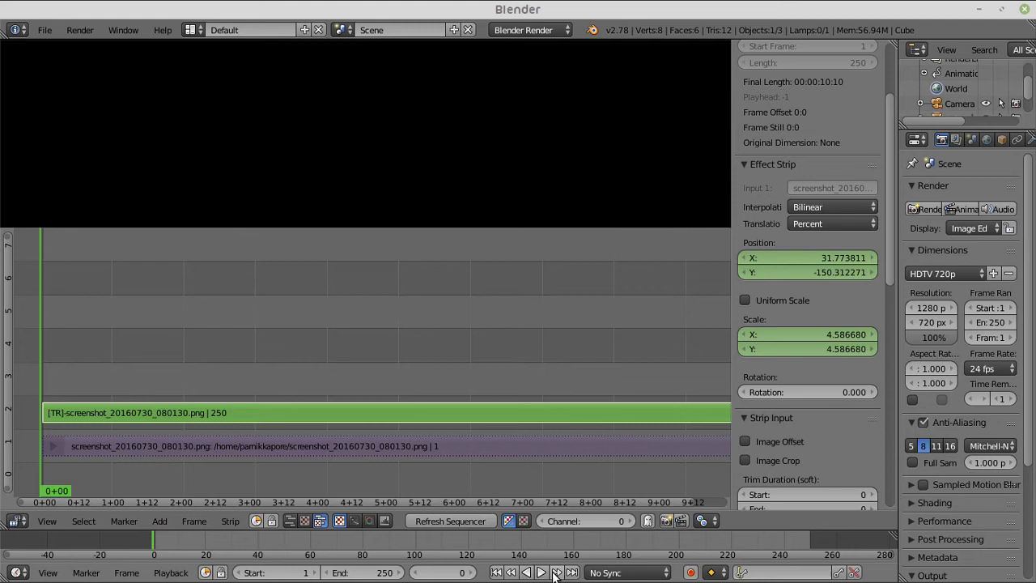
Step: Play back the keyframed movement from the start of the timeline twice to review the first pan
click(541, 572)
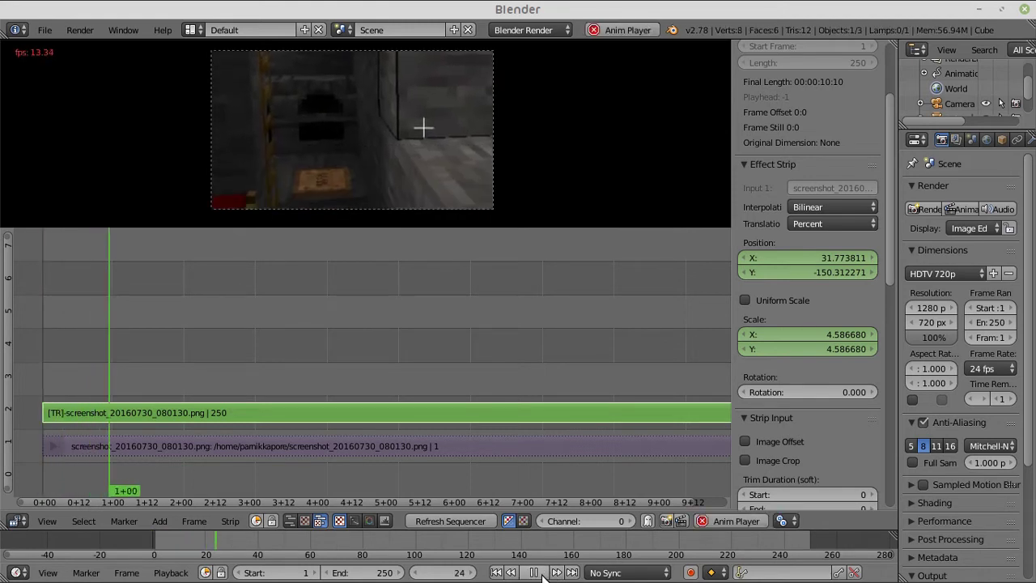
click(540, 573)
click(509, 573)
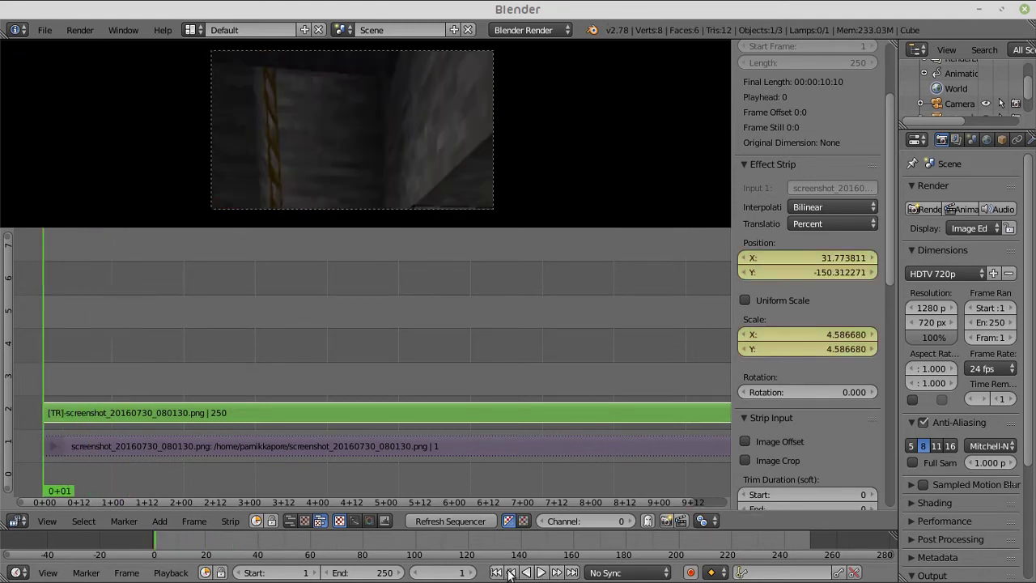
click(542, 572)
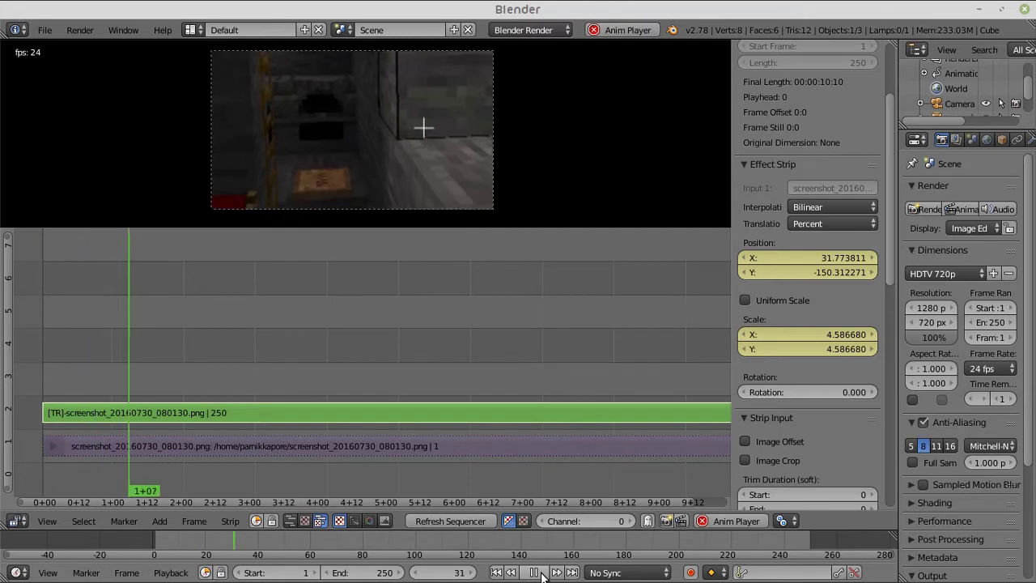
click(541, 572)
Step: Advance the playhead to frame 48, scale the image to about 3.48 and move it to about X 49.8, Y 35.4 in the preview
drag(145, 489, 175, 479)
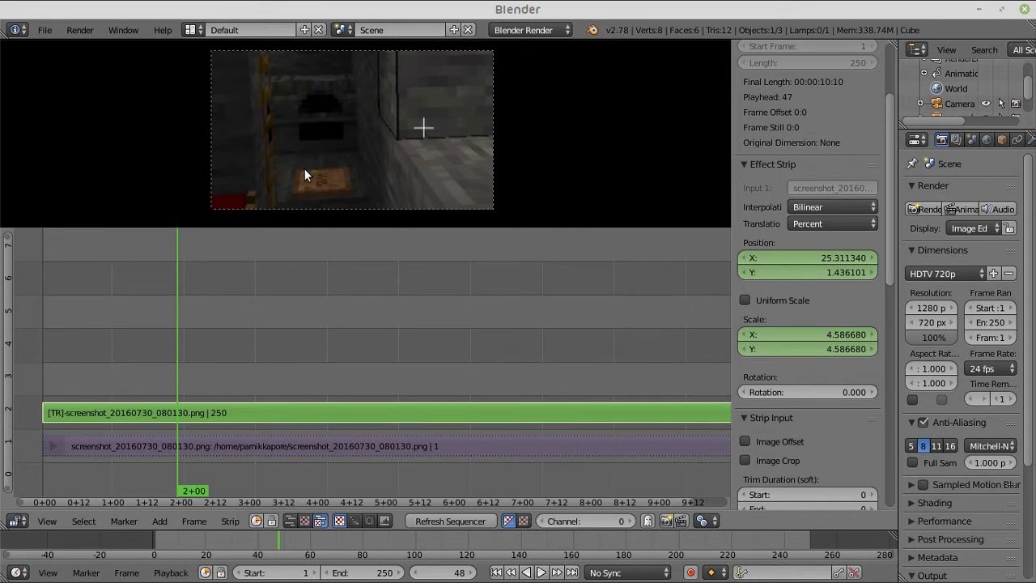
key(a)
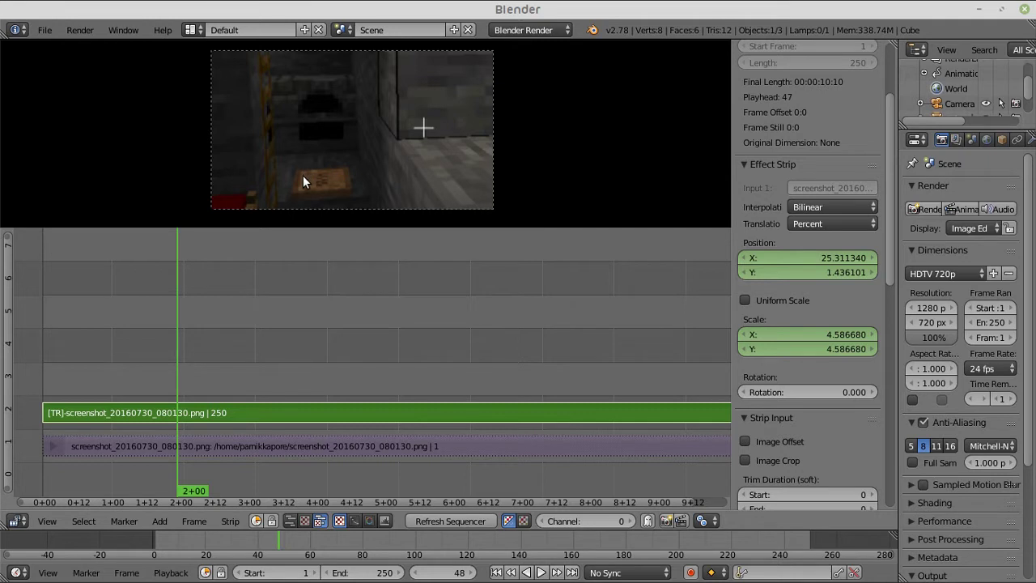
key(s)
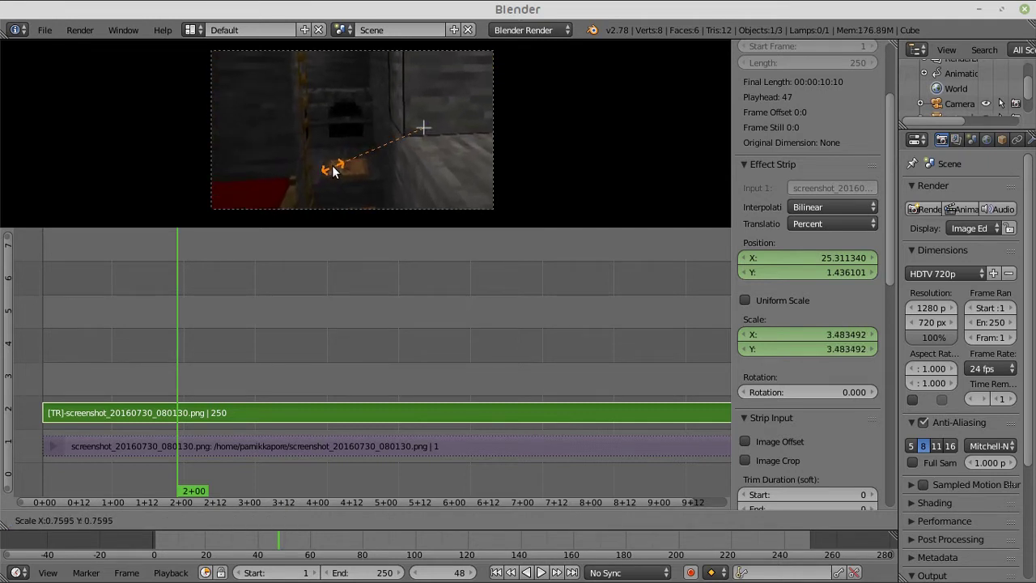
key(Escape)
key(g)
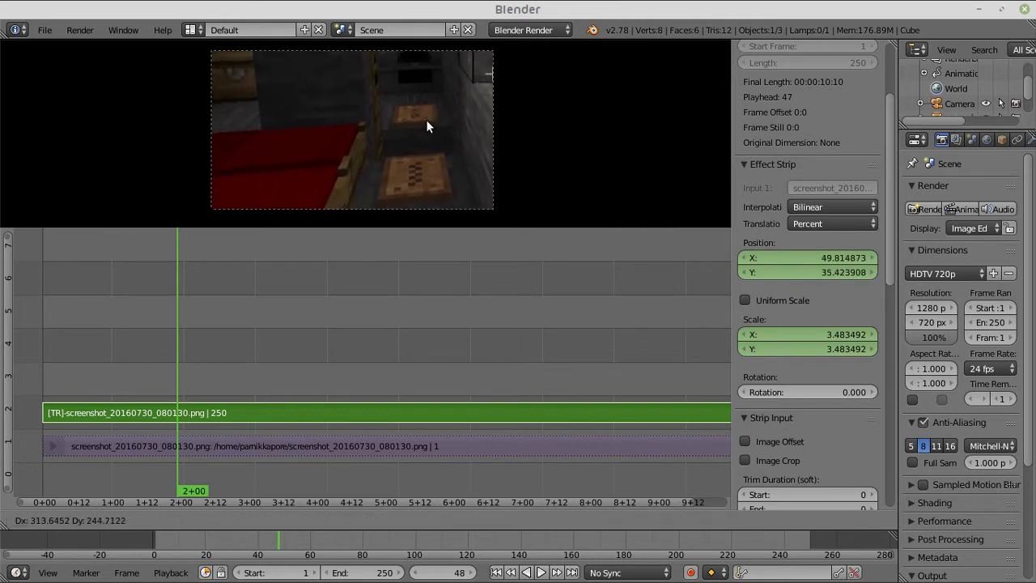
click(426, 122)
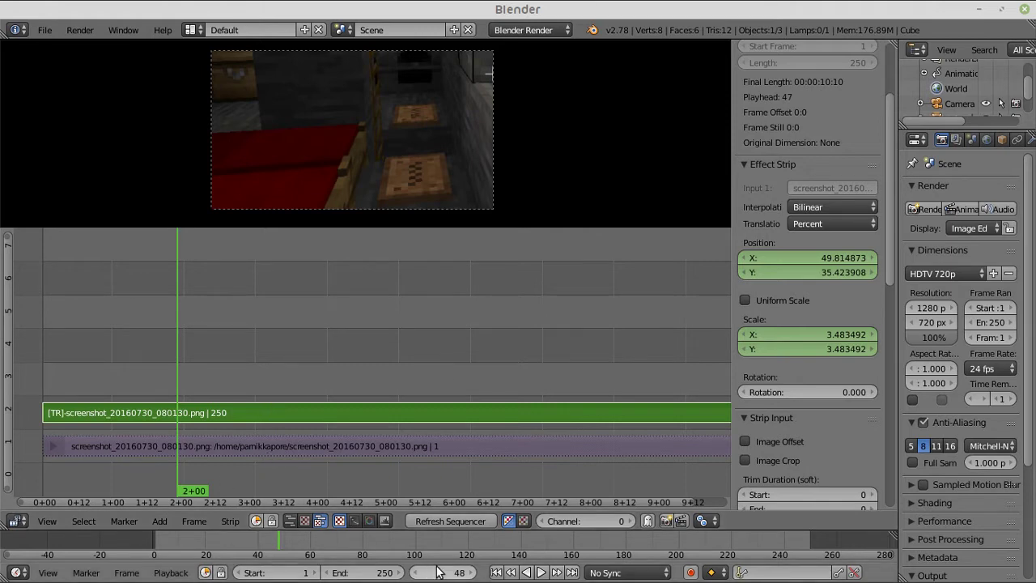
Step: Insert keyframes for the Transform strip's X and Y position and X and Y scale at frame 48
right_click(775, 256)
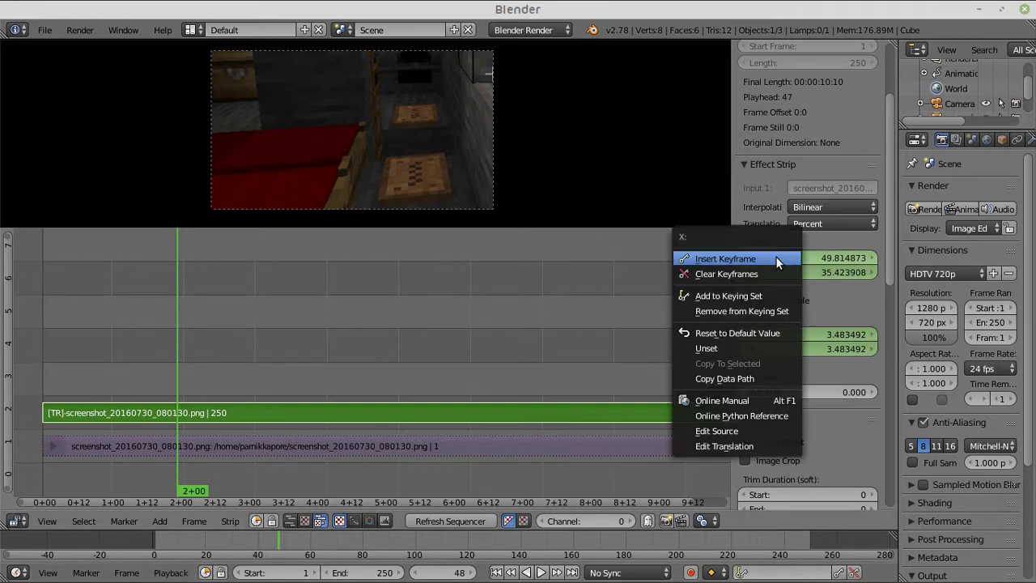
click(779, 260)
right_click(779, 263)
click(779, 263)
right_click(797, 332)
click(799, 333)
right_click(804, 343)
click(805, 343)
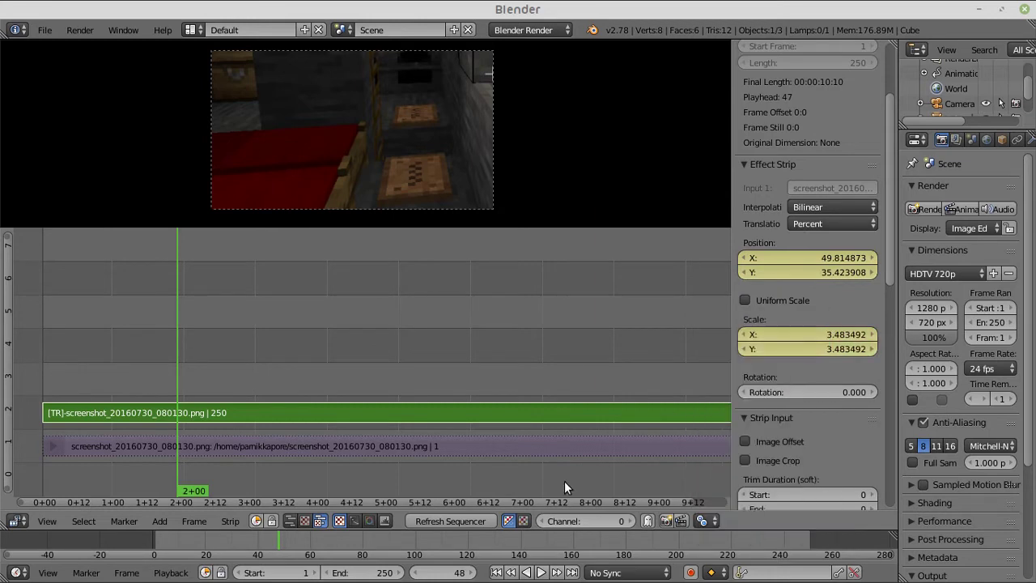
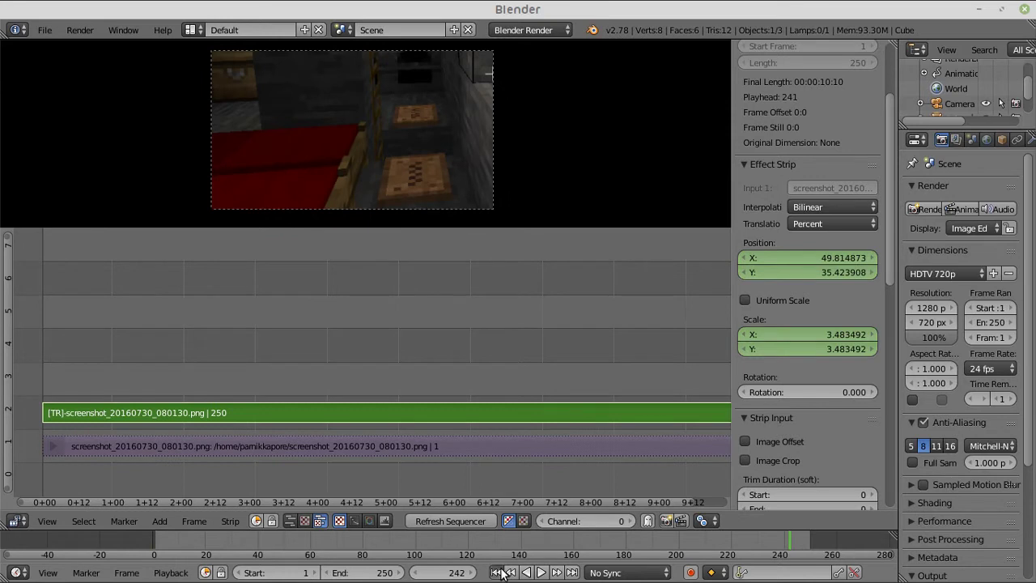
Step: Play the animation from the first frame to review the movement past the frame 48 keyframes
click(497, 572)
click(541, 572)
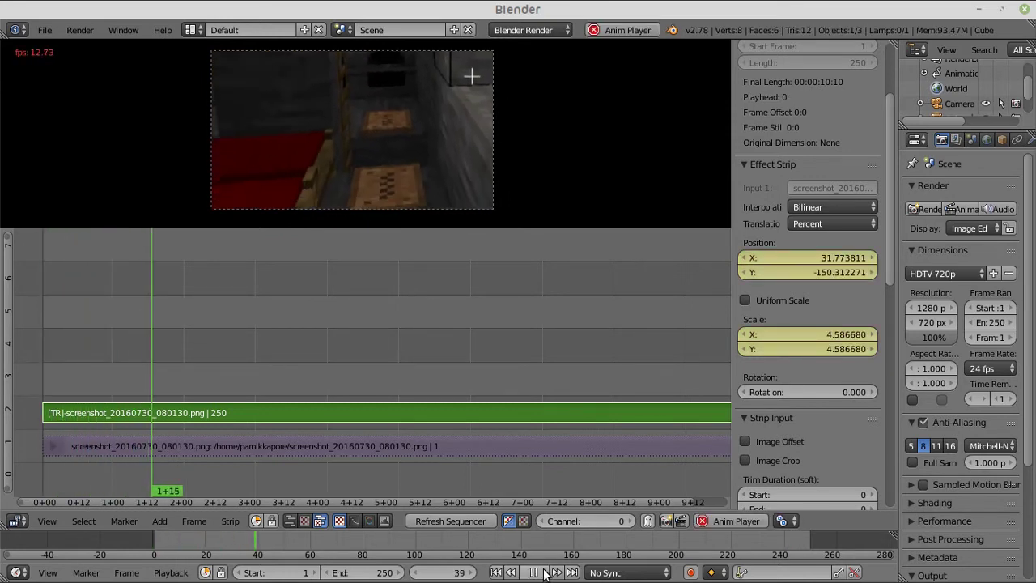
key(alt+a)
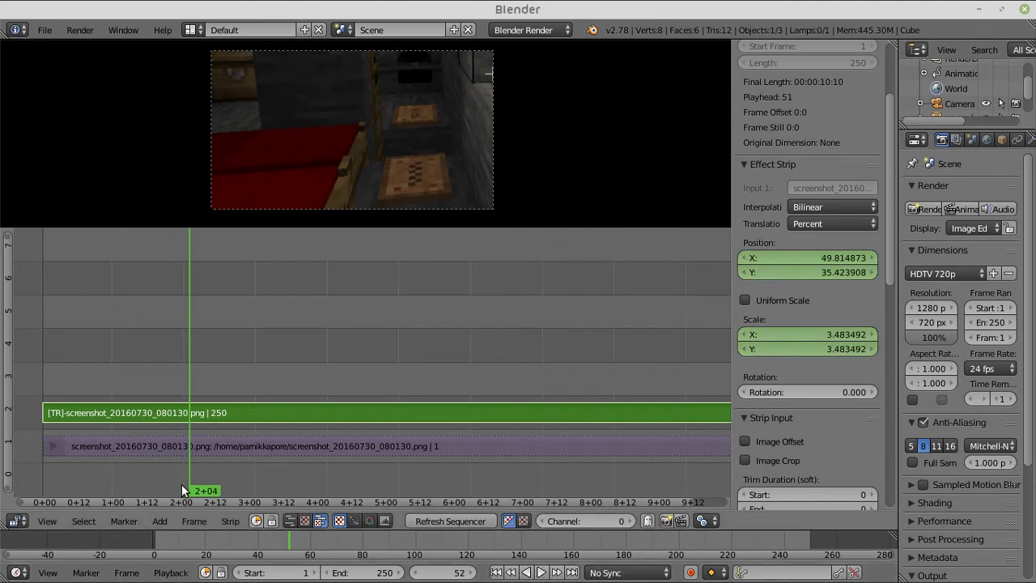
key(alt+a)
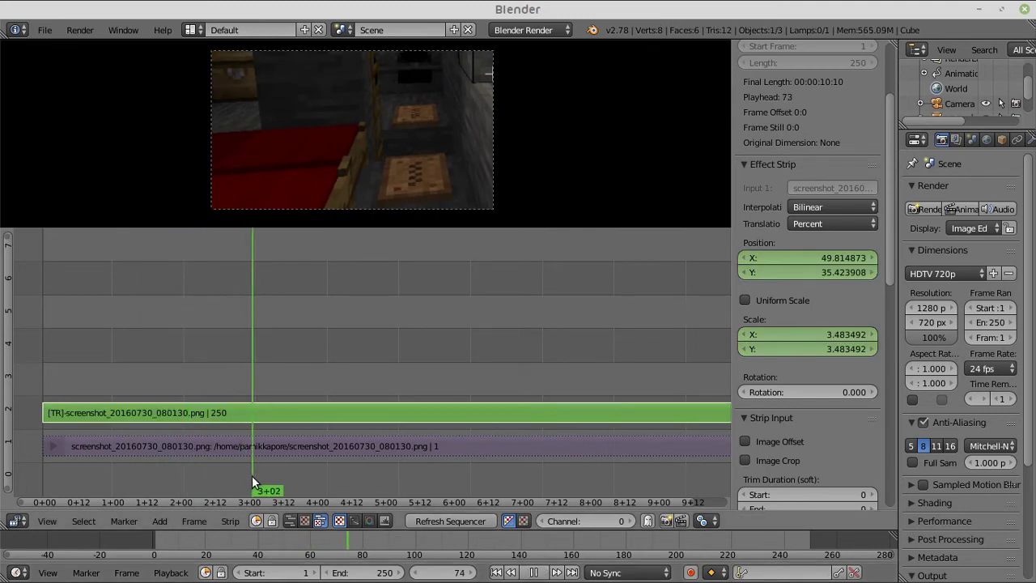
Step: Set the playhead to frame 72, scale the image to about 2.70 and move it to about X 87.0, Y -39.7 in the preview
drag(255, 475, 245, 475)
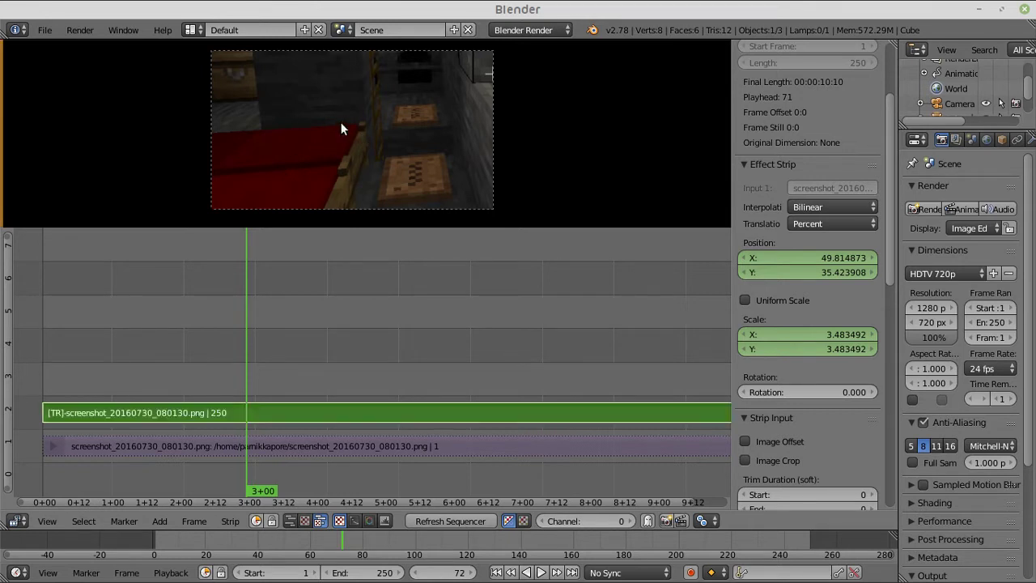
key(g)
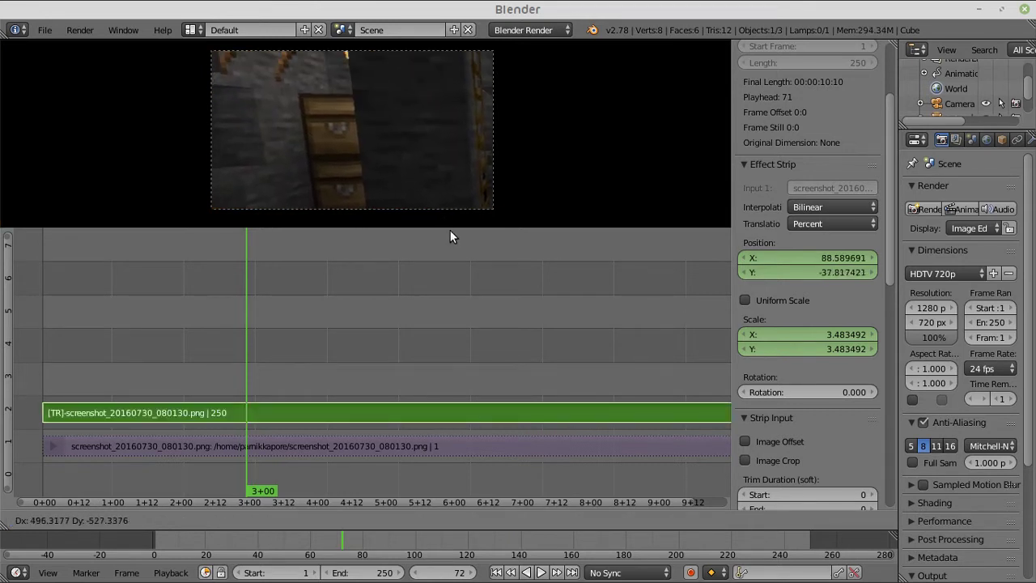
click(485, 262)
key(s)
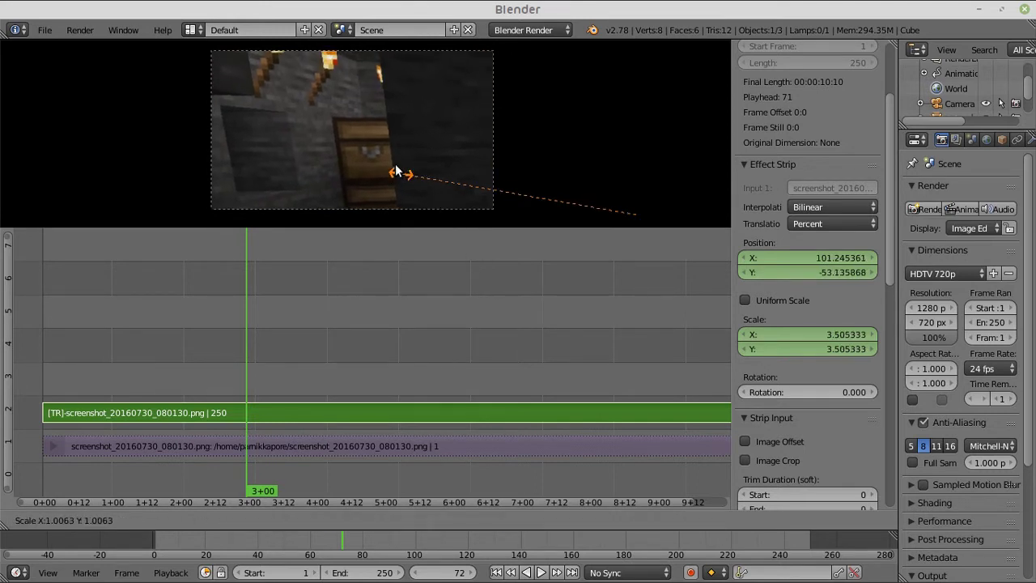
click(428, 187)
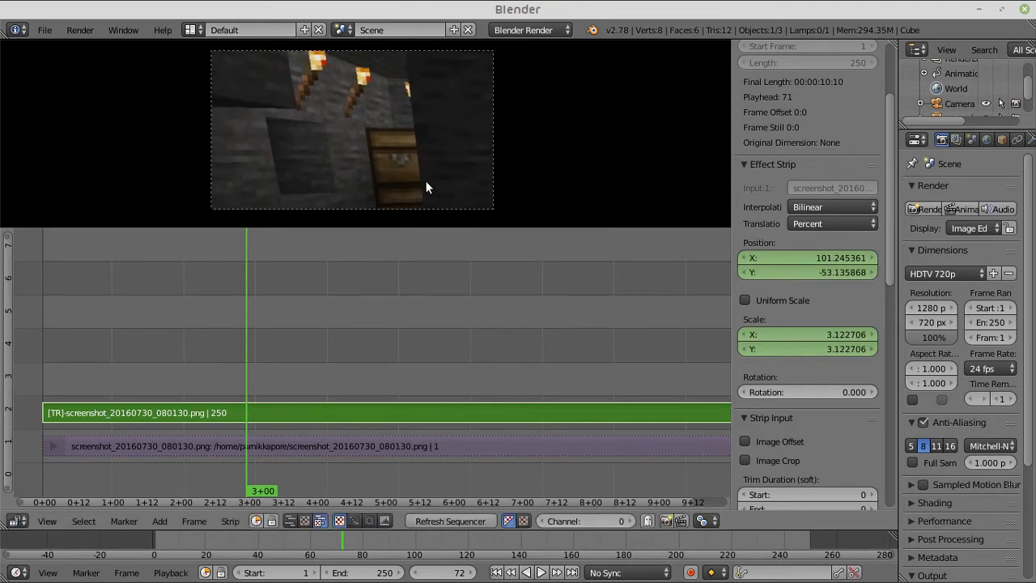
key(g)
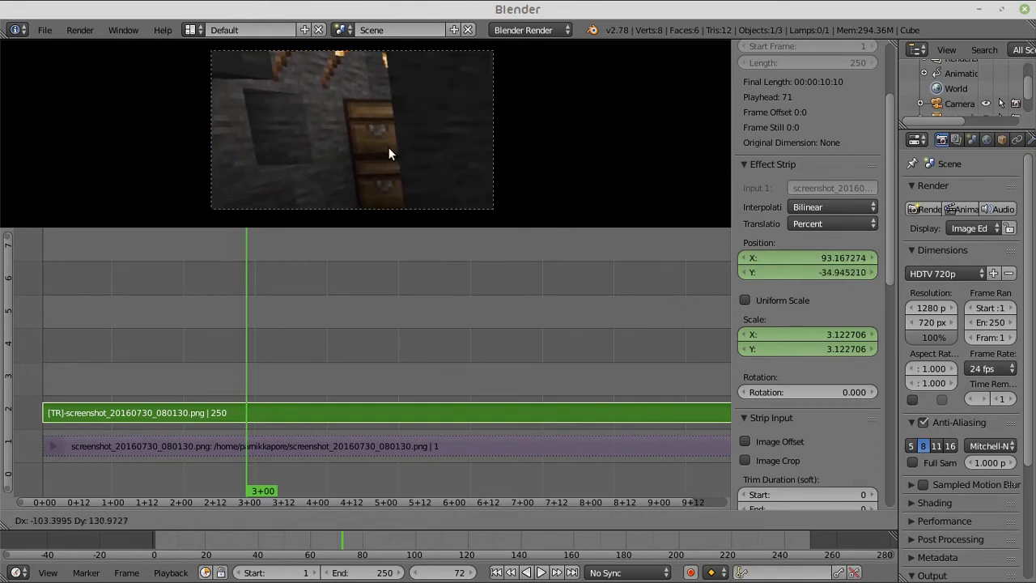
click(396, 152)
key(s)
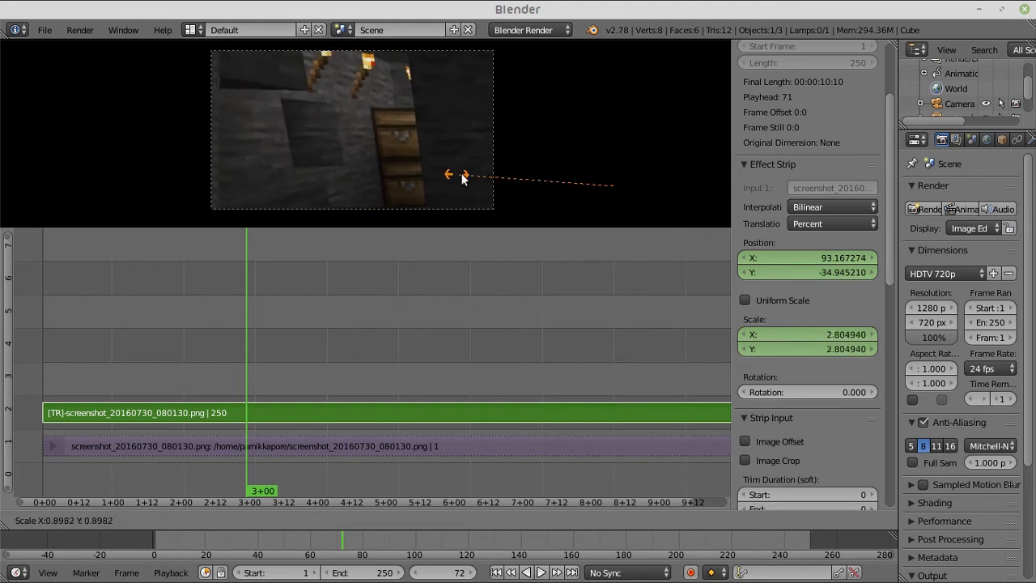
click(462, 174)
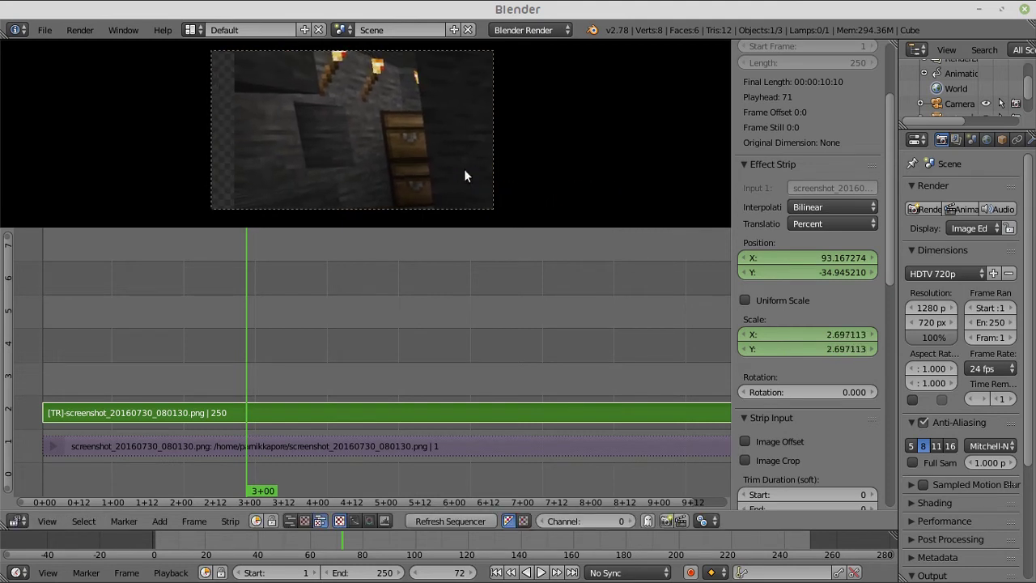
key(g)
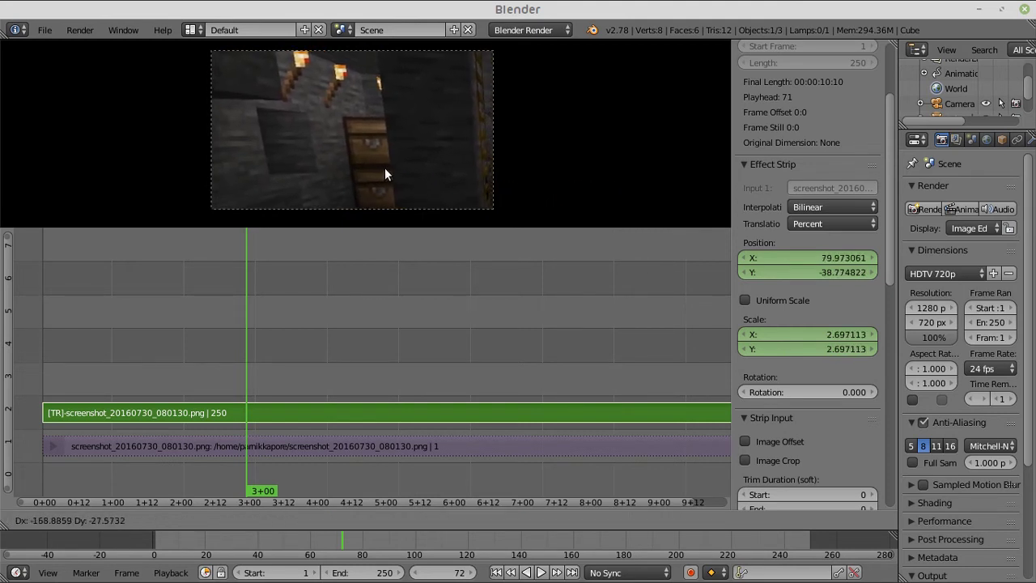
click(403, 168)
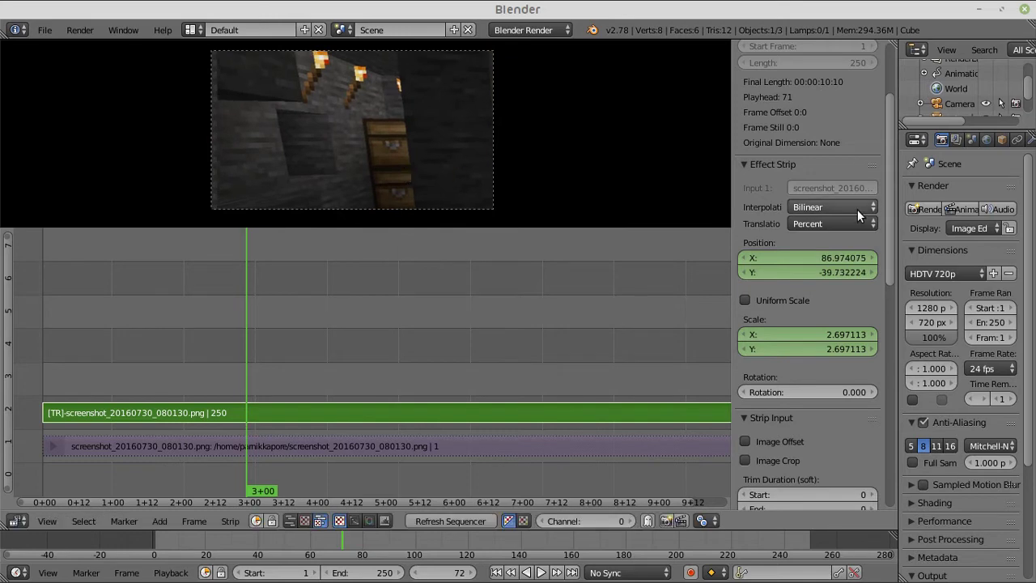
Step: Insert keyframes for the Transform strip's X and Y position and X and Y scale at frame 72
right_click(837, 255)
click(836, 254)
right_click(839, 267)
click(840, 267)
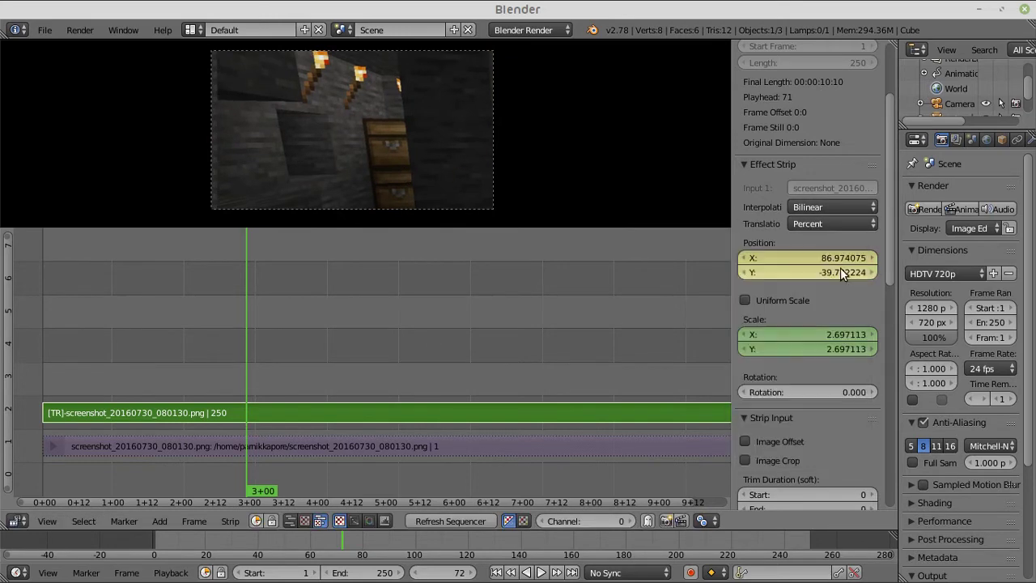
right_click(846, 335)
click(846, 334)
right_click(845, 346)
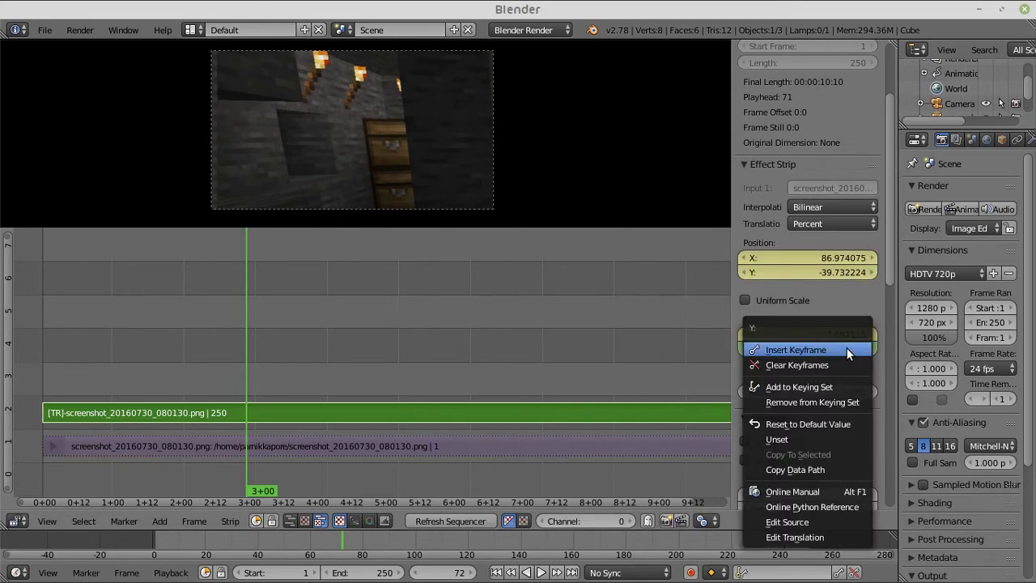
click(842, 347)
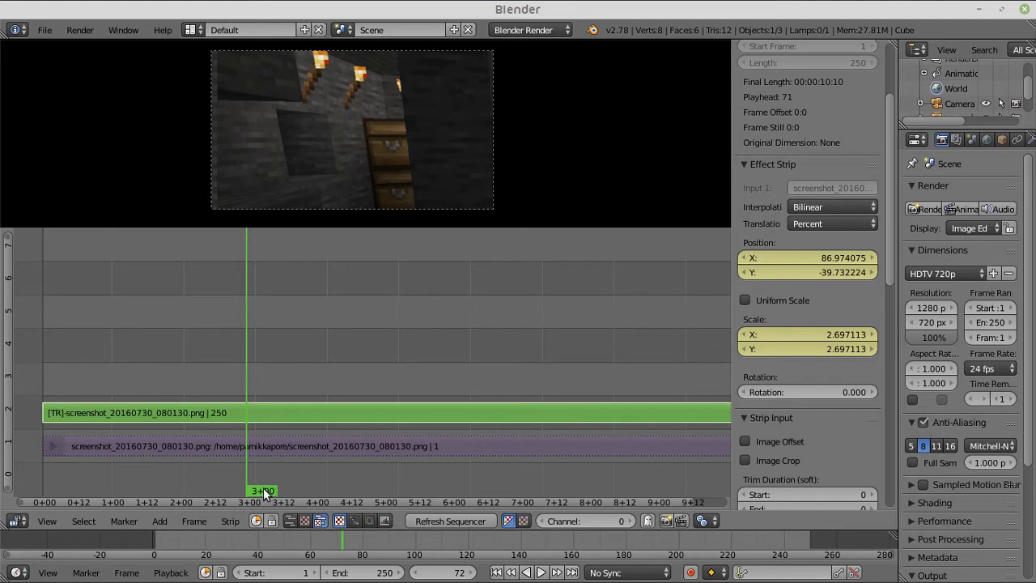
Step: Advance the playhead to frame 96, scale the image to about 2.23 and move it to about X 61.4, Y 48.3 in the preview
drag(263, 490, 315, 479)
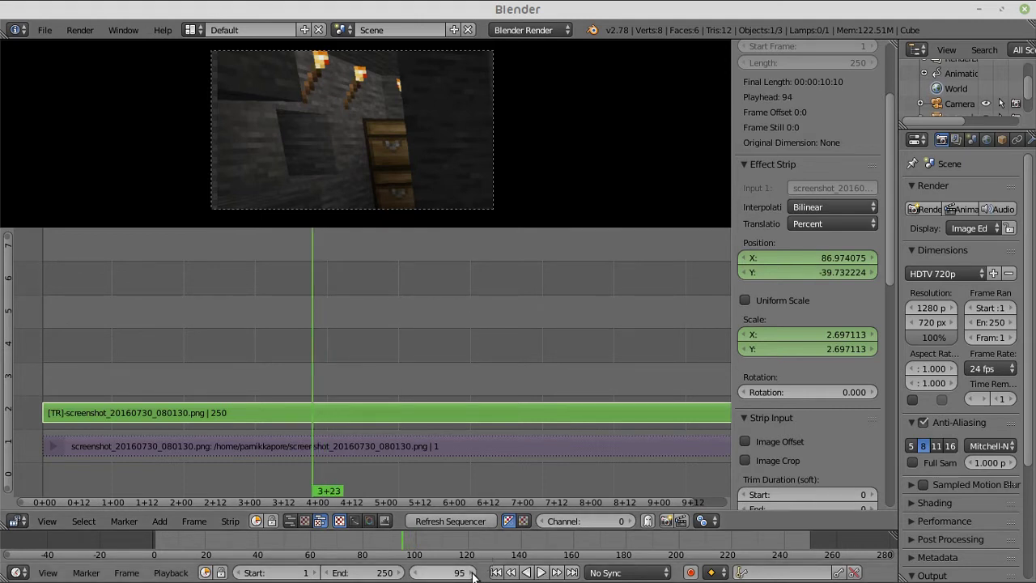
click(473, 572)
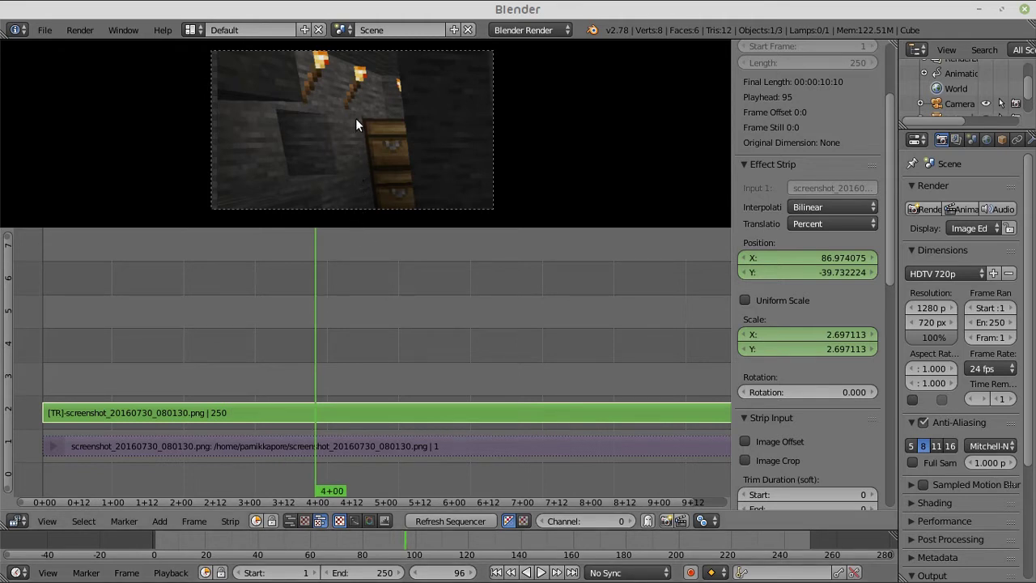
key(a)
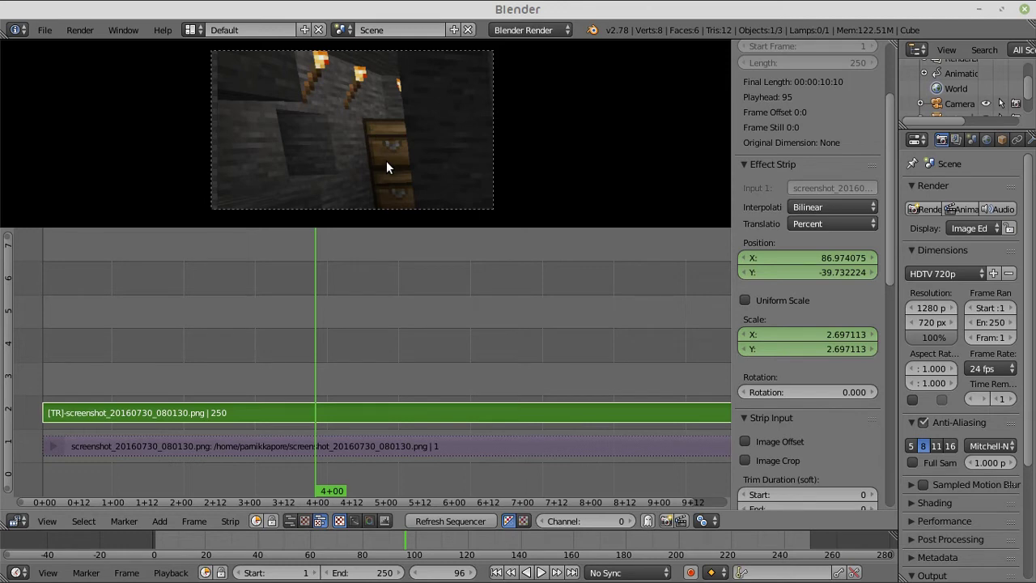
key(g)
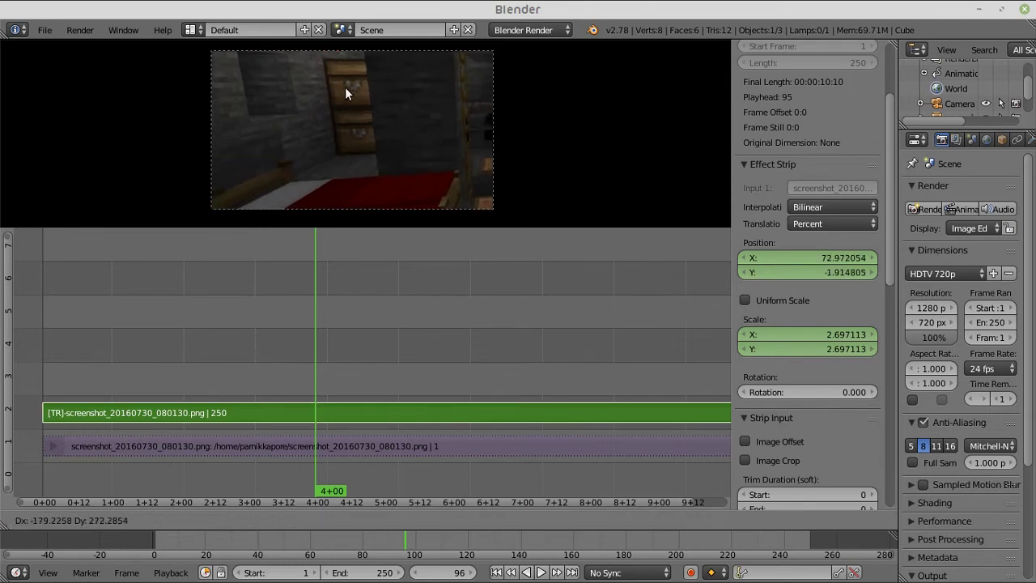
click(356, 30)
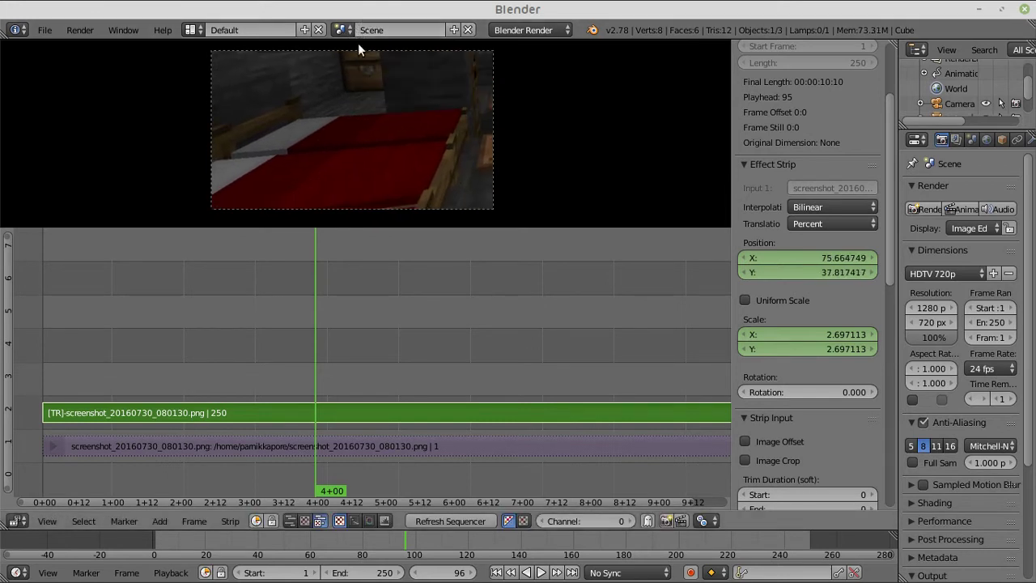
key(s)
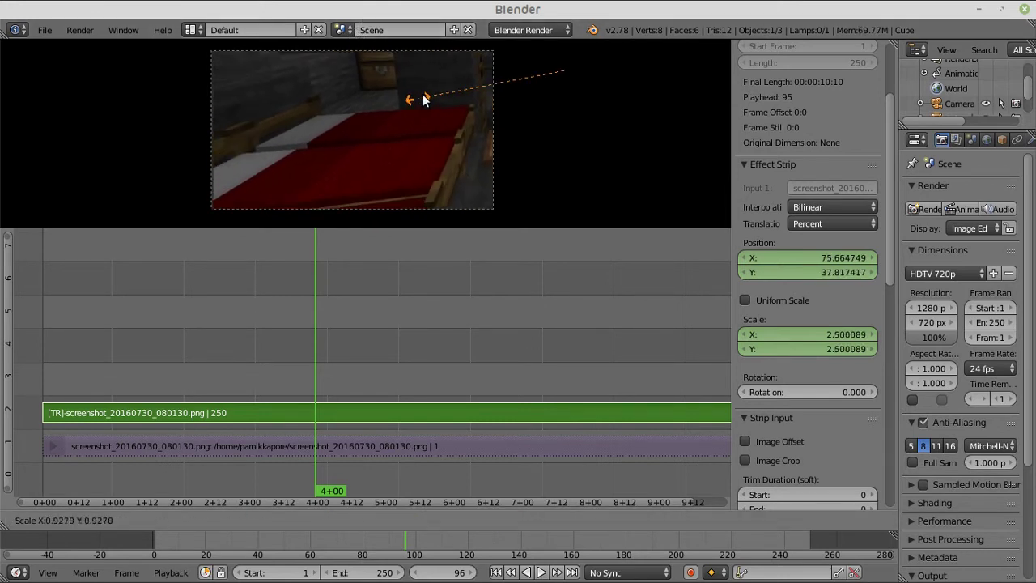
click(432, 95)
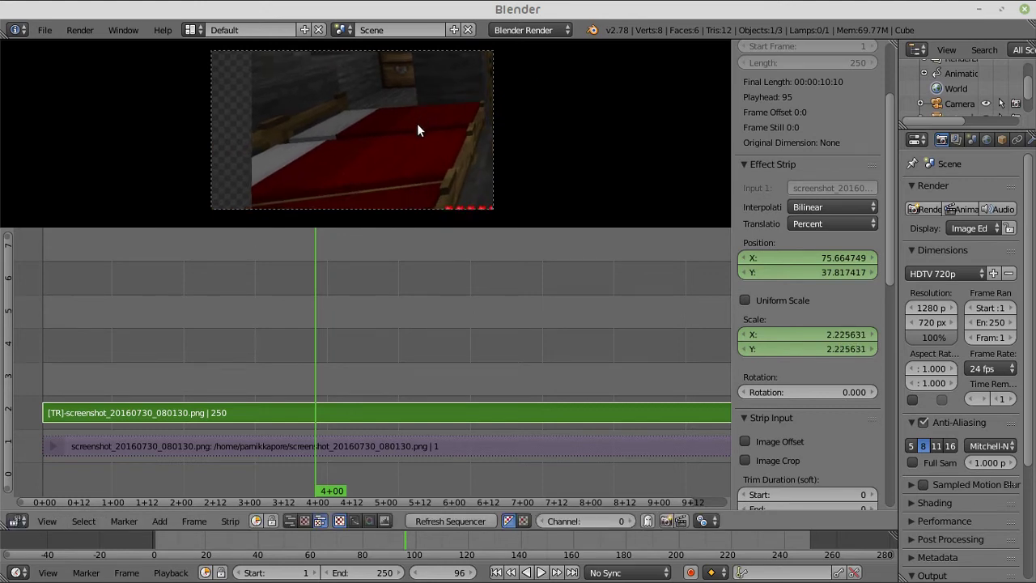
key(g)
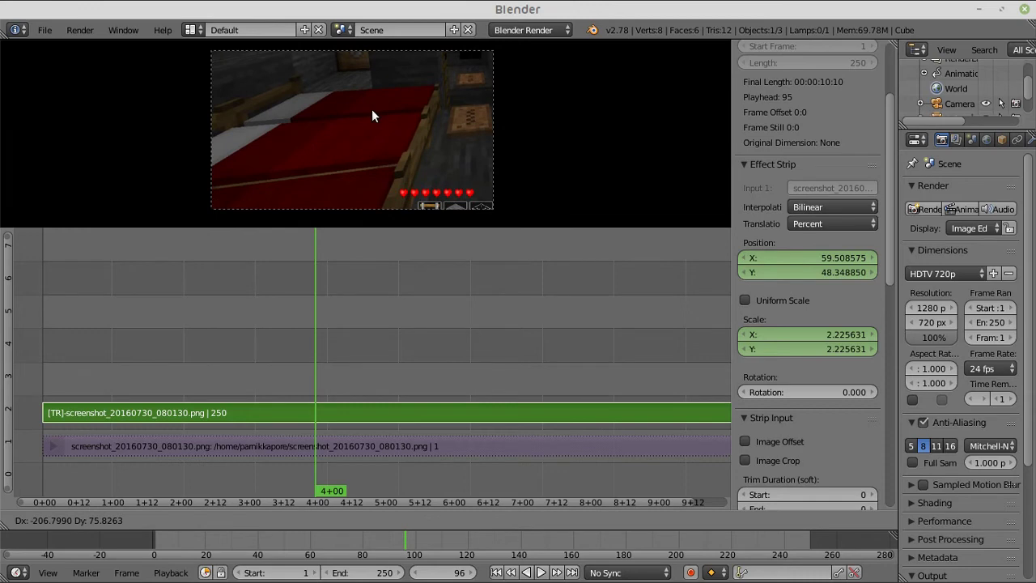
click(376, 111)
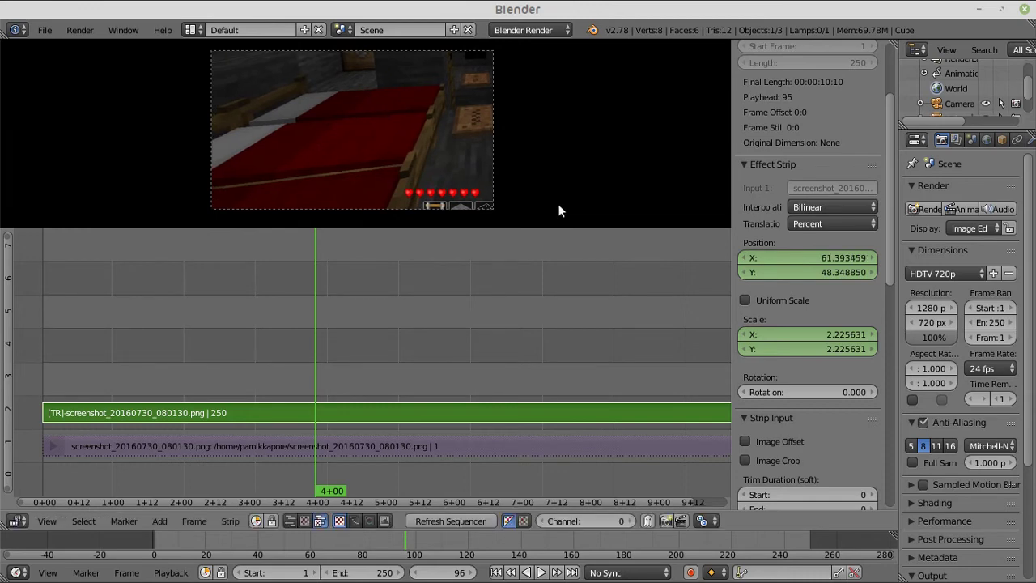
Step: Insert keyframes for the Transform strip's X and Y position and X and Y scale at frame 96
right_click(770, 272)
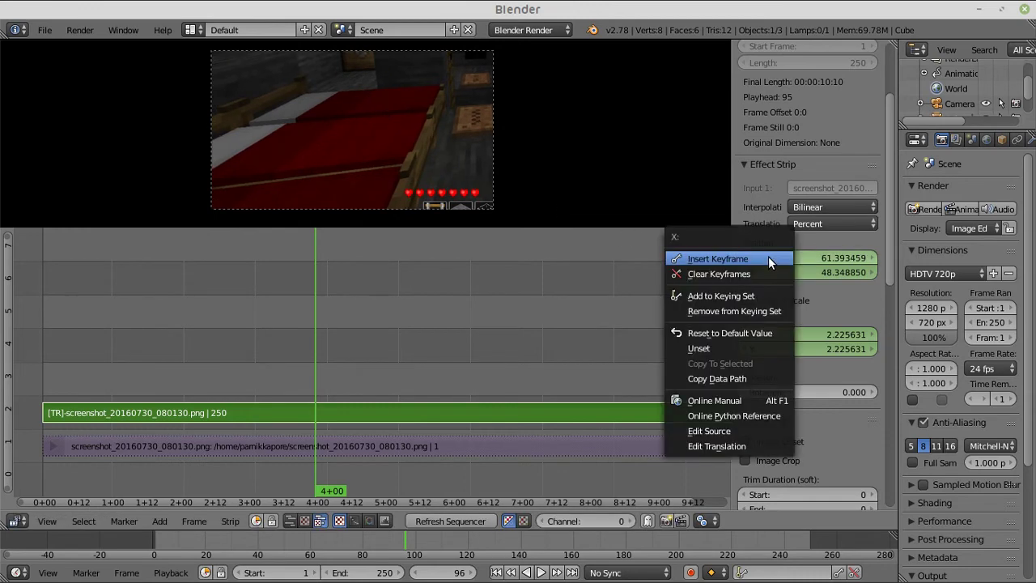
click(773, 269)
right_click(789, 334)
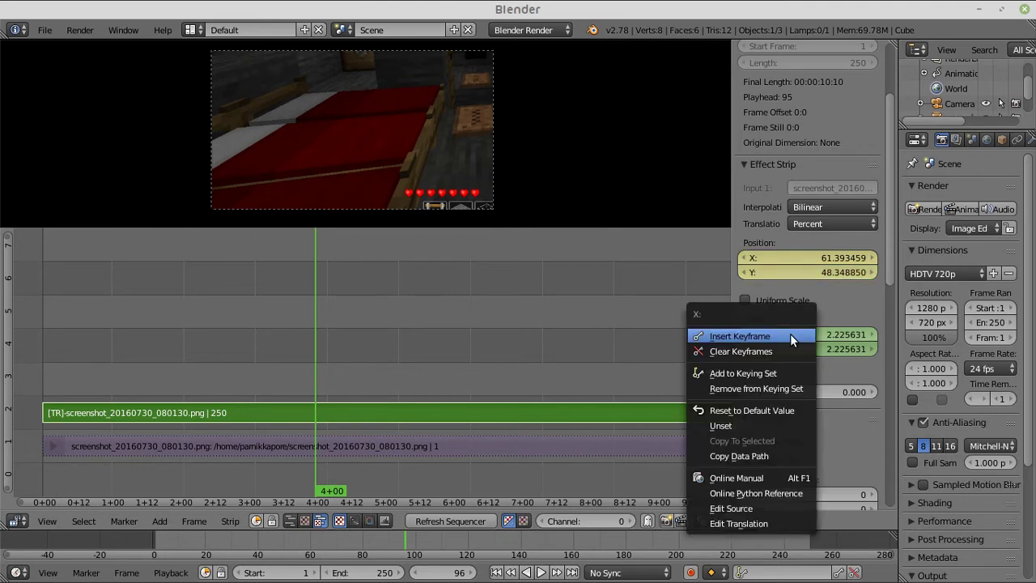
click(789, 334)
right_click(799, 351)
click(799, 352)
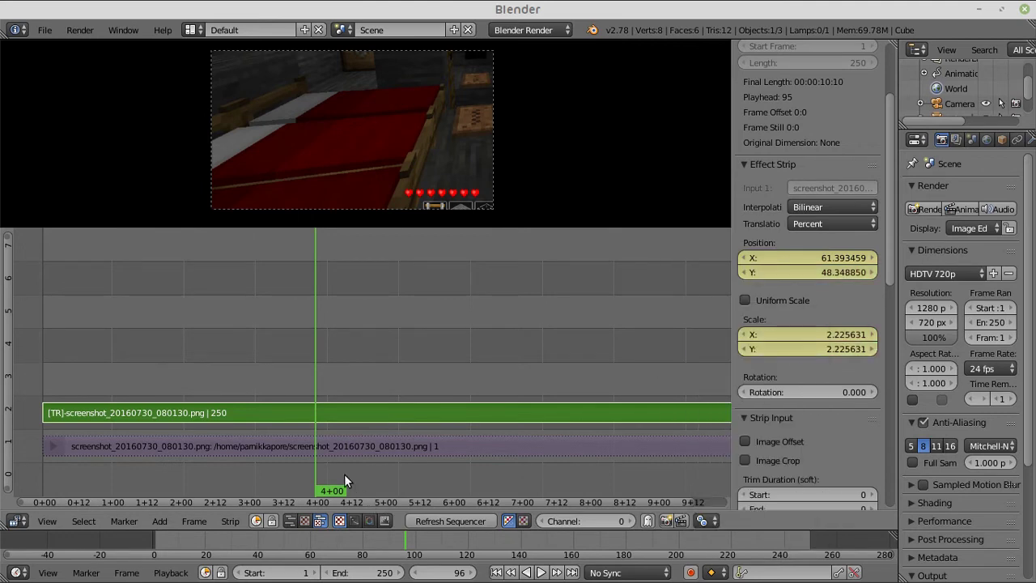
Step: Play the animation on to frame 125, stop there, and set the Transform strip's X and Y position to 0
key(alt+a)
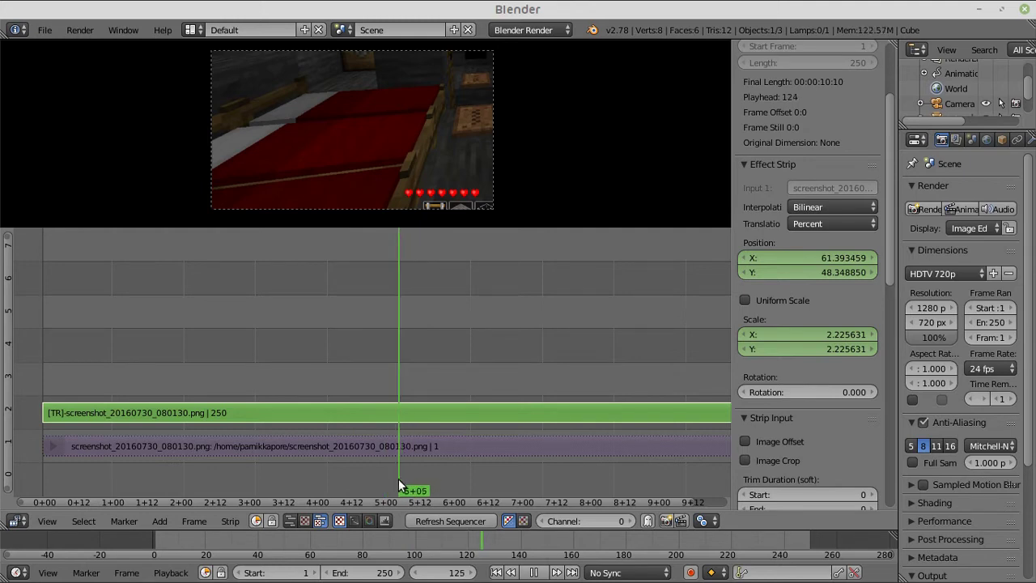
key(alt+a)
click(789, 271)
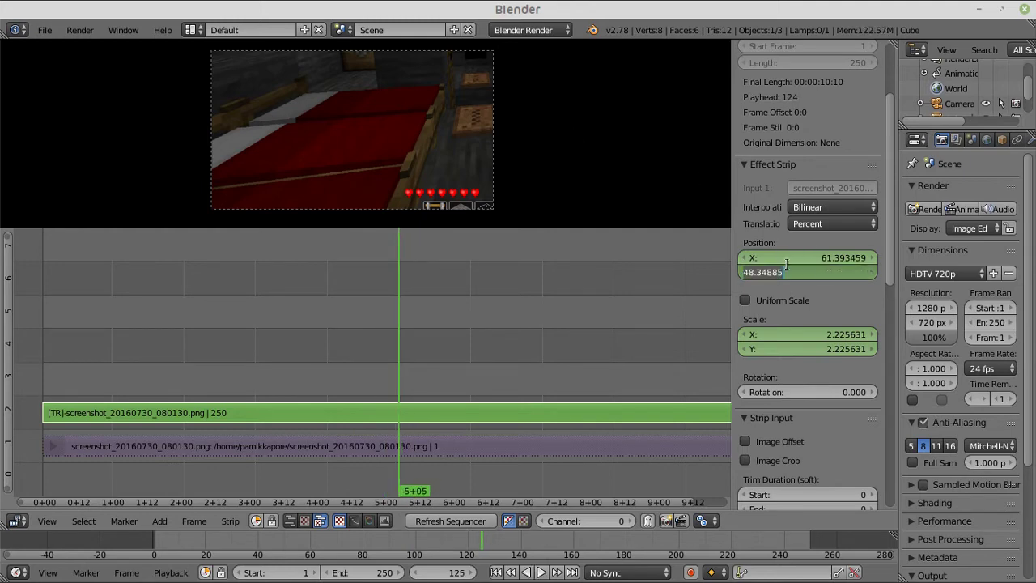
text(0)
key(Return)
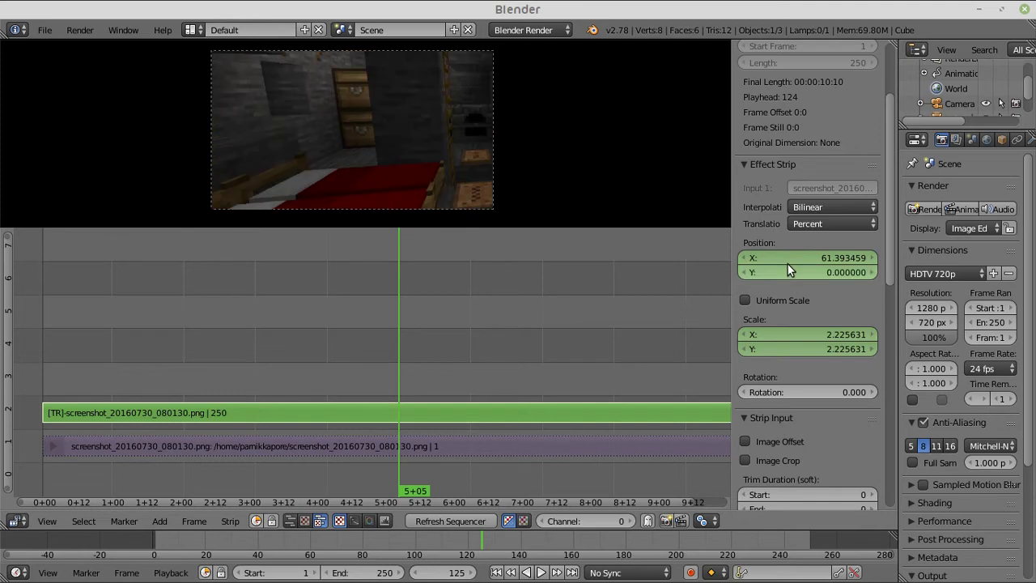
click(790, 259)
text(0)
key(Return)
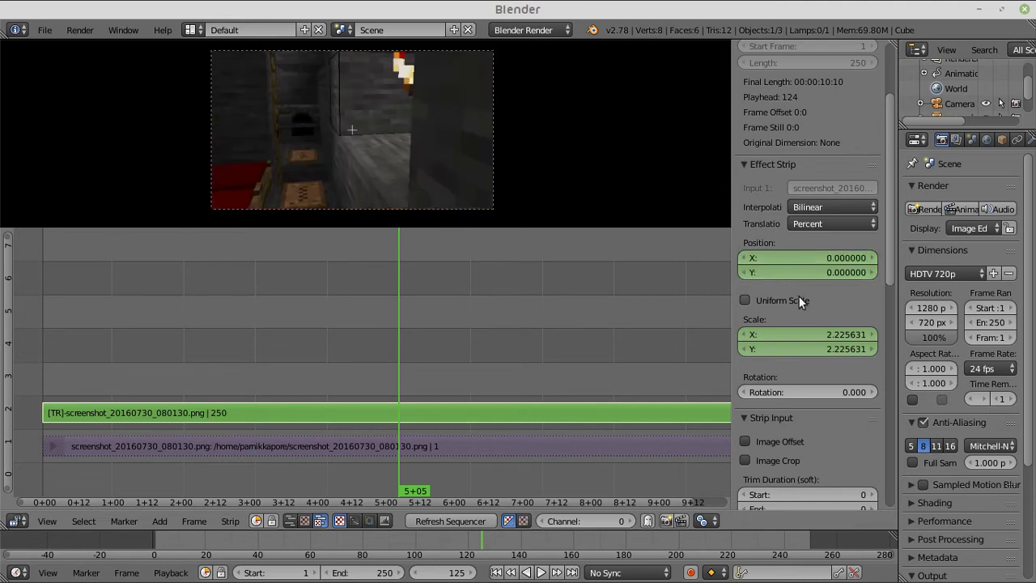
Step: Set the Transform strip's X and Y scale to 1 at frame 125
click(808, 346)
text(0)
key(Return)
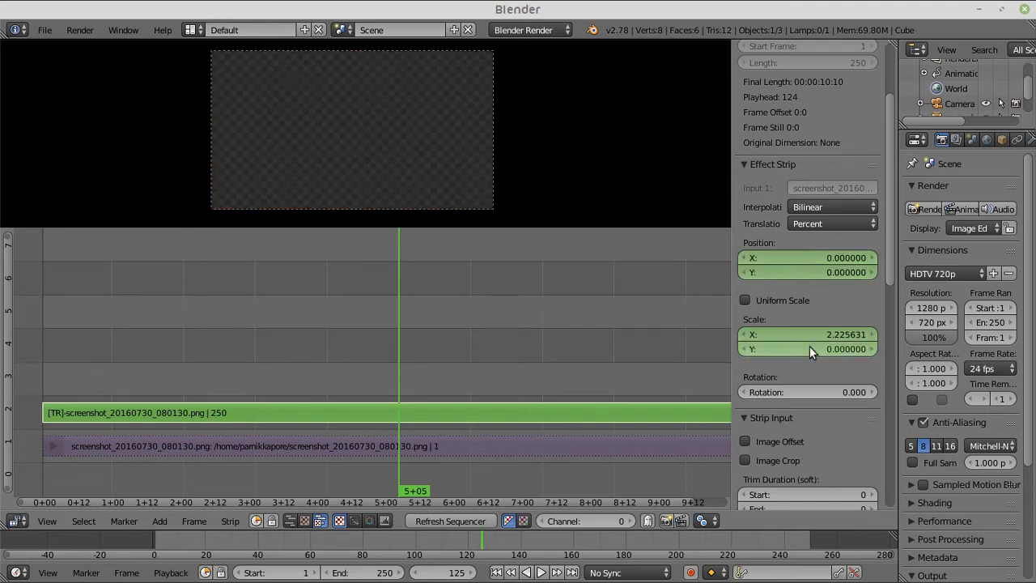
click(809, 334)
text(1)
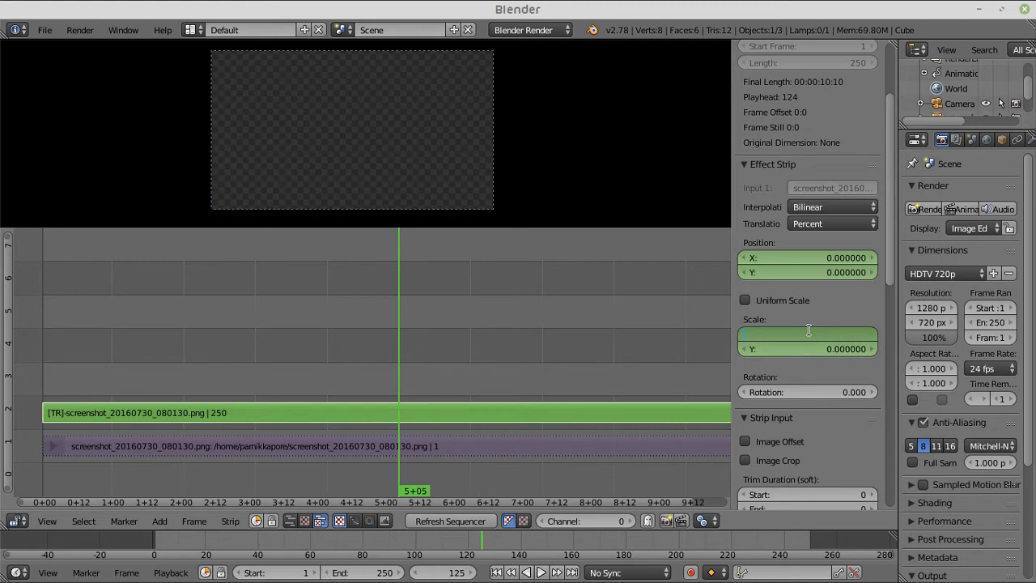
key(Return)
click(820, 346)
key(BackSpace)
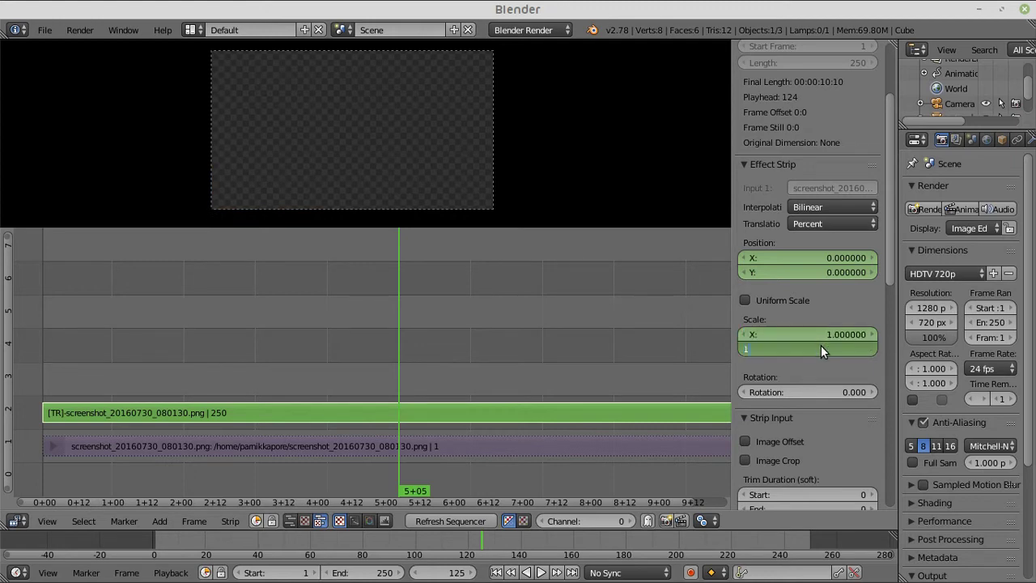
text(1)
key(Return)
Step: Insert keyframes for the Transform strip's X and Y position and X and Y scale at frame 125
right_click(807, 258)
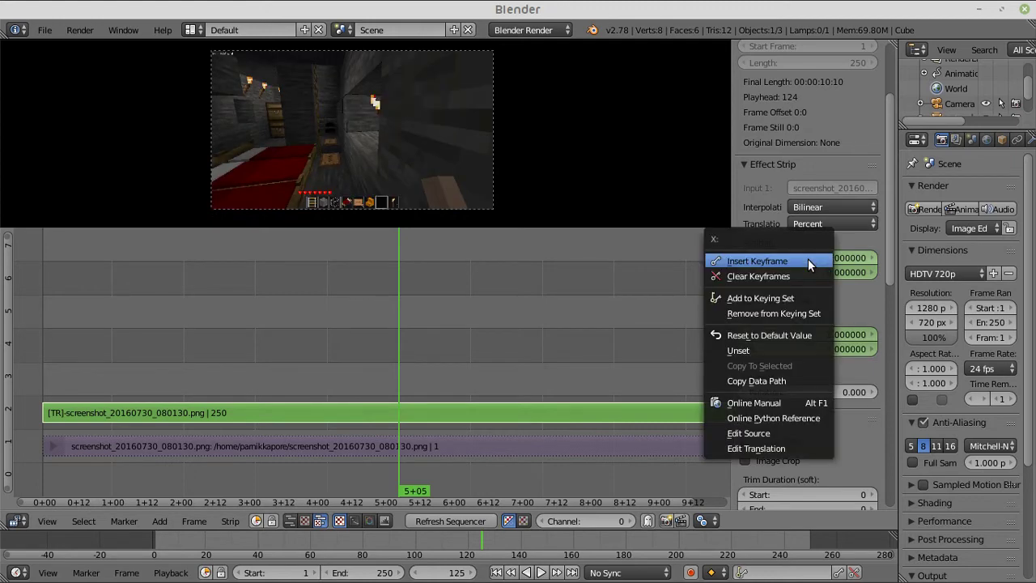
click(808, 261)
right_click(812, 267)
click(812, 269)
right_click(818, 330)
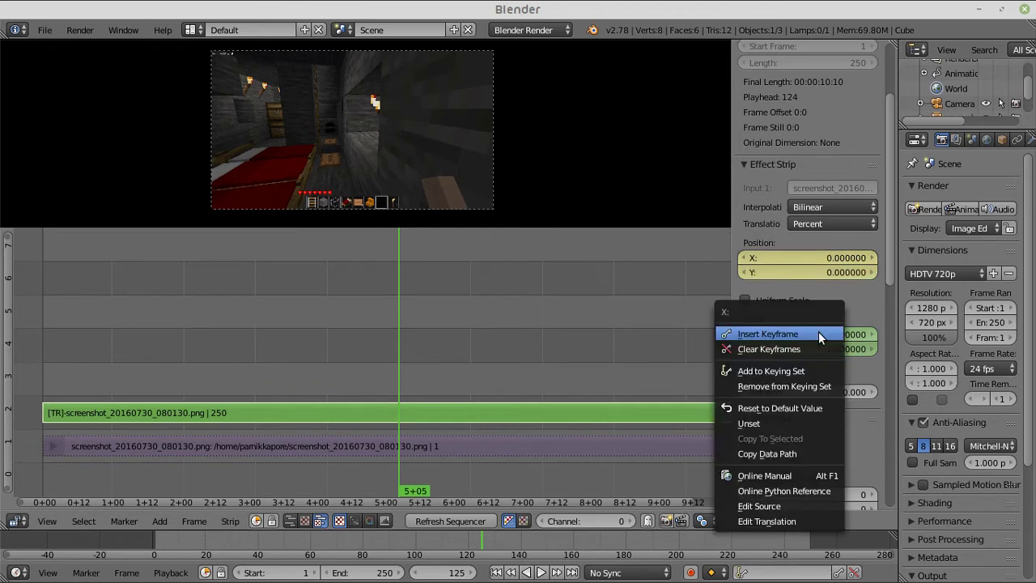
click(818, 333)
right_click(827, 347)
click(827, 347)
Step: Try a Y scale of 0.5 at frame 125 without keyframing it and scrub the playhead around that frame
click(827, 347)
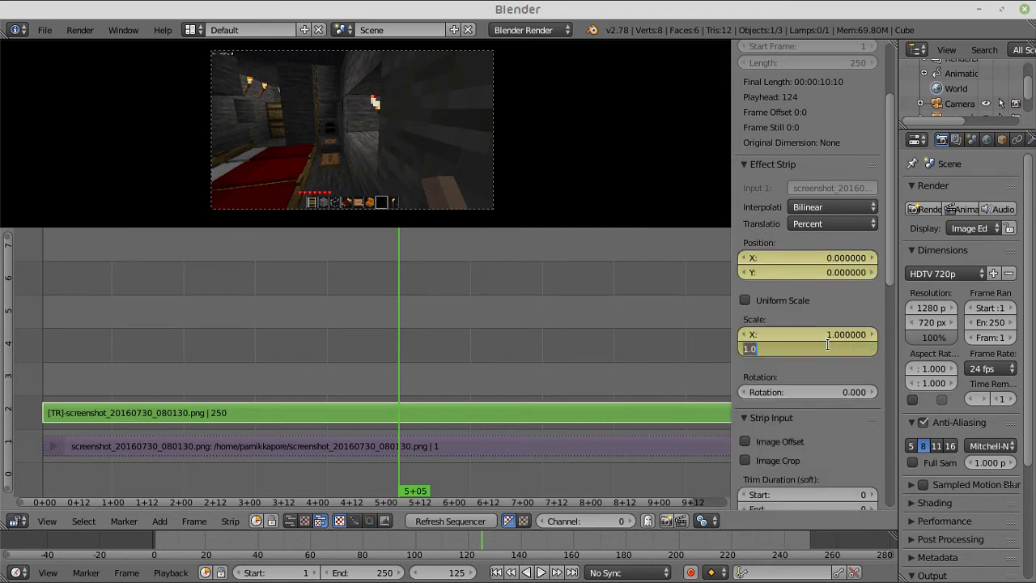
text(0.5)
key(Return)
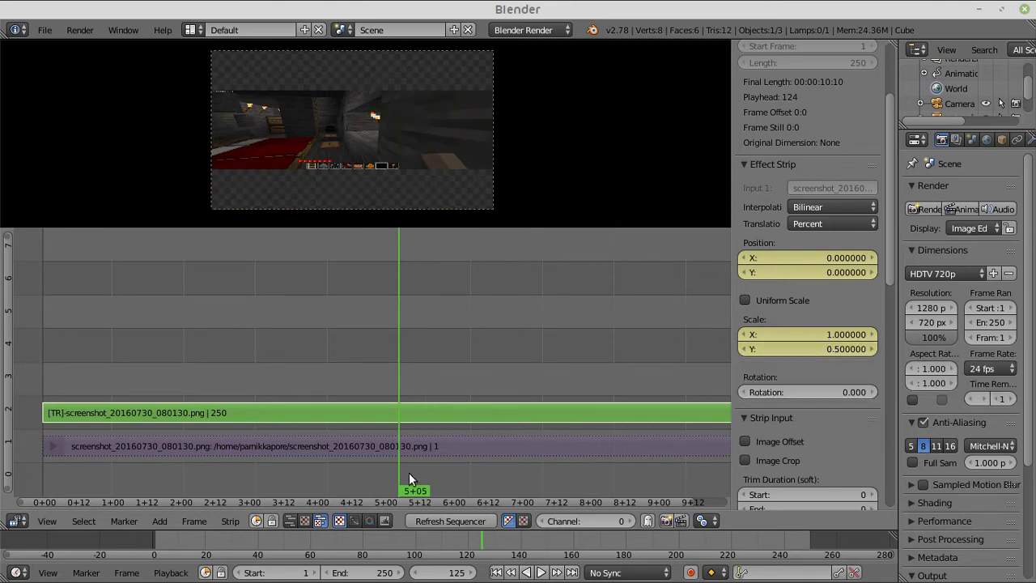
mouse_move(409, 479)
mouse_down()
mouse_move(393, 476)
mouse_move(426, 479)
mouse_move(359, 472)
mouse_move(412, 471)
mouse_move(396, 476)
mouse_up()
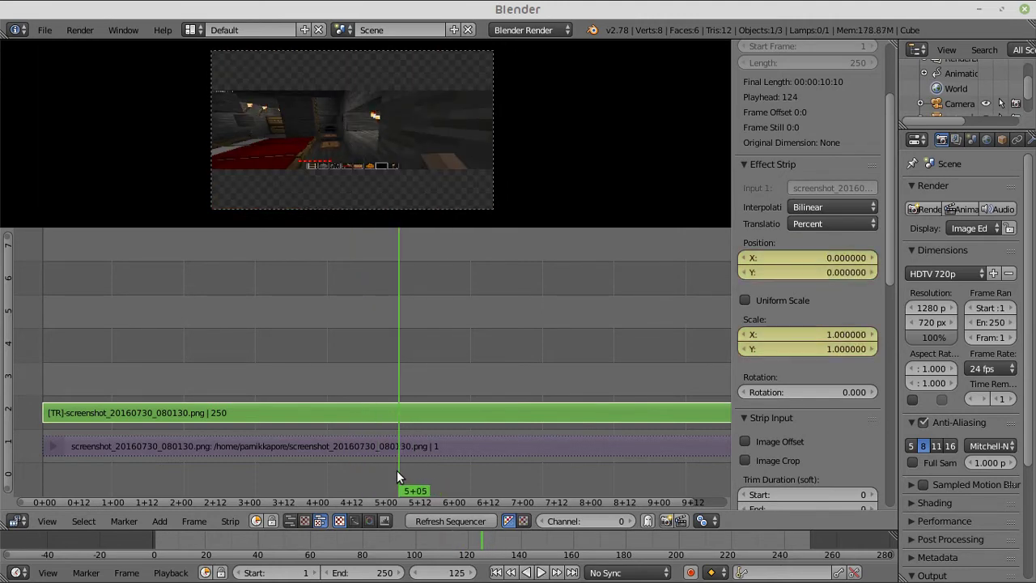
Step: Set the Transform strip's Y scale to 0.5 at frame 125 and replace its existing keyframe
click(767, 355)
key(BackSpace)
text(0.5)
key(Return)
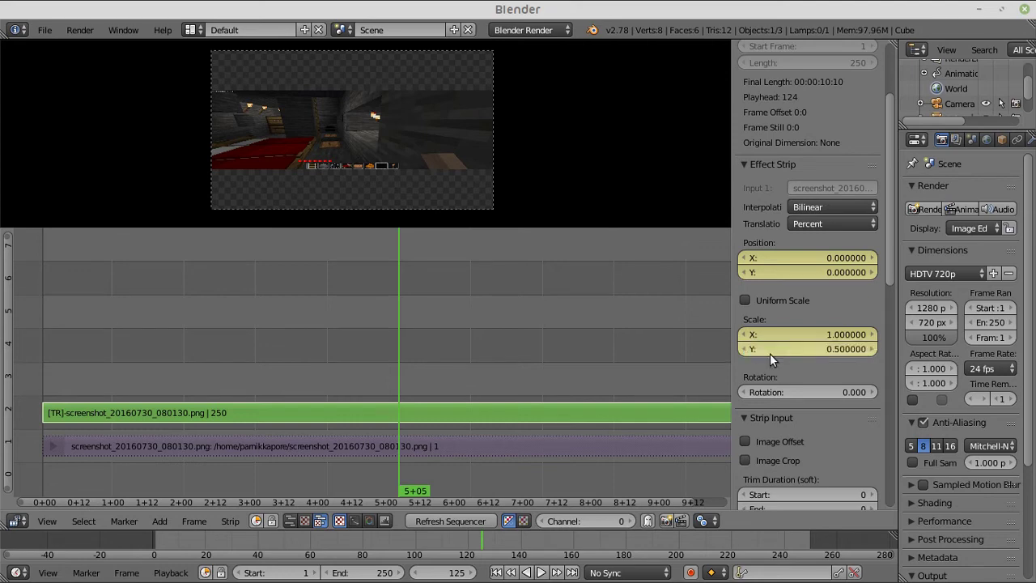
right_click(770, 352)
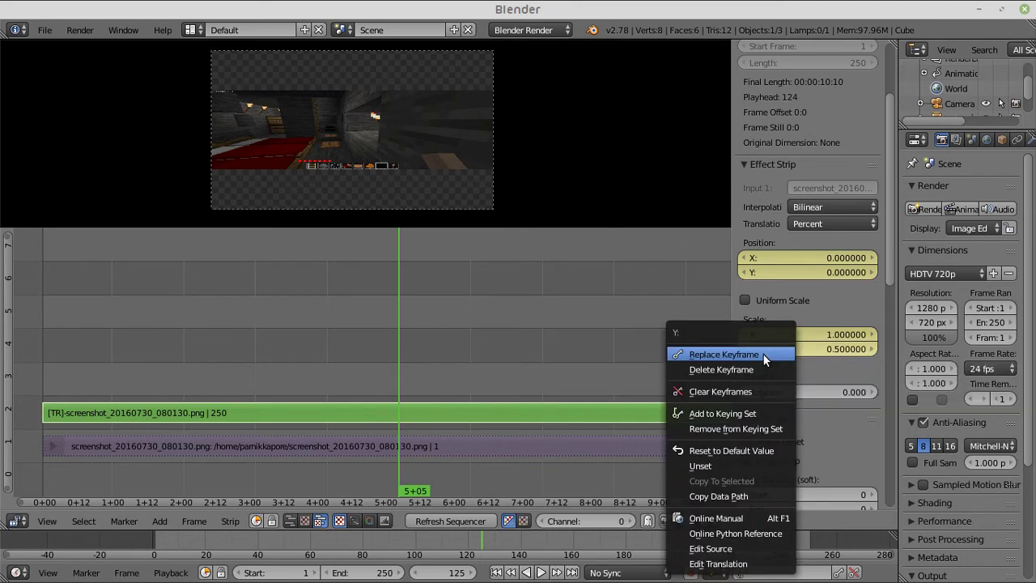
click(763, 356)
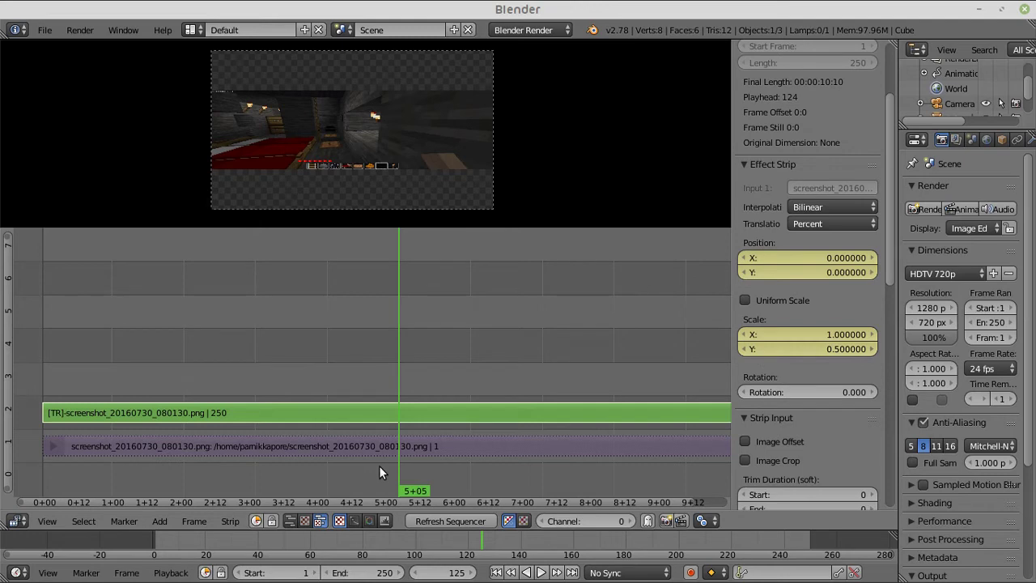
Step: Scrub back to frame 89 and play the animation past frame 125 to review the transition to the squashed image
drag(368, 470, 296, 475)
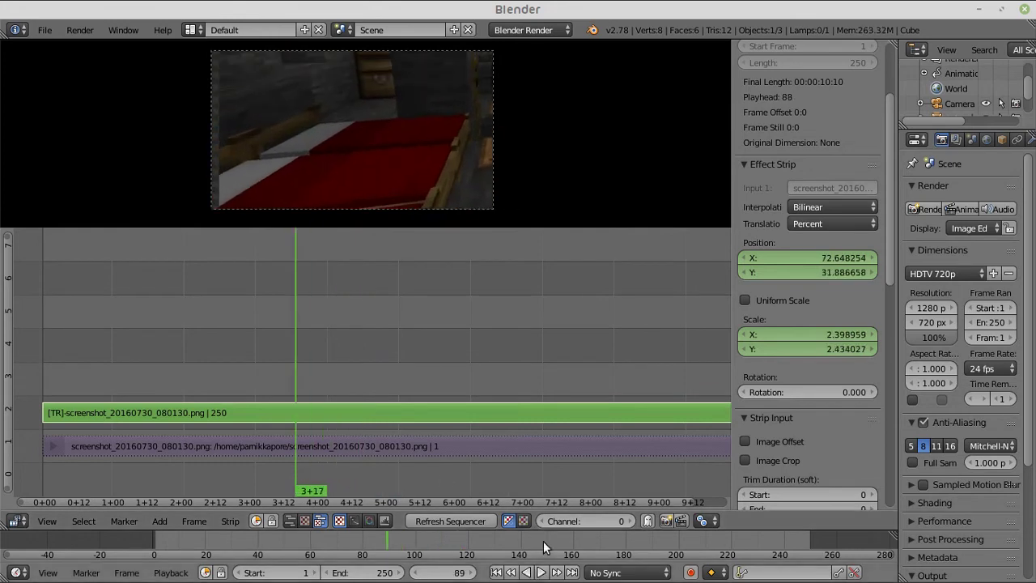
click(543, 572)
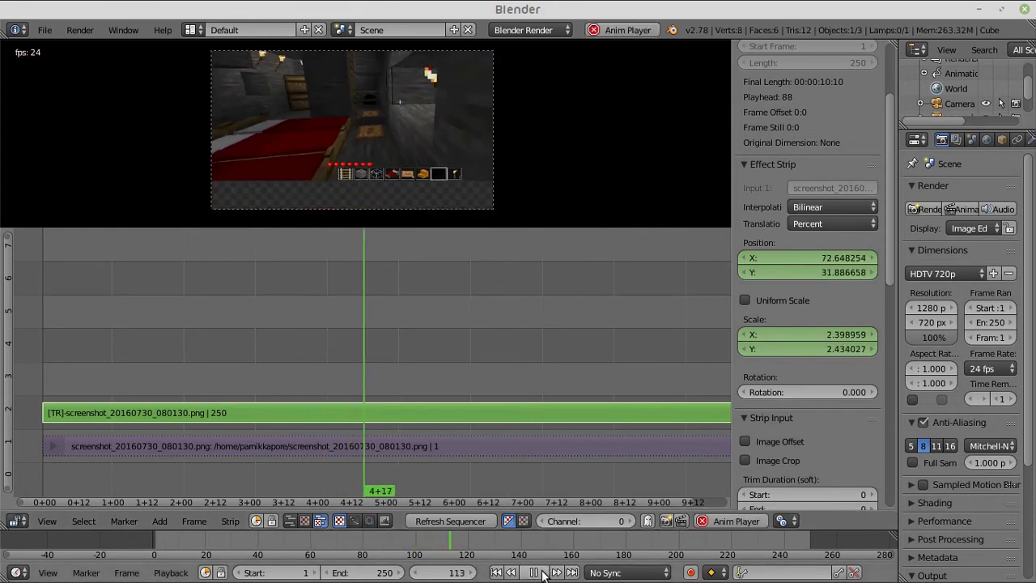
click(540, 571)
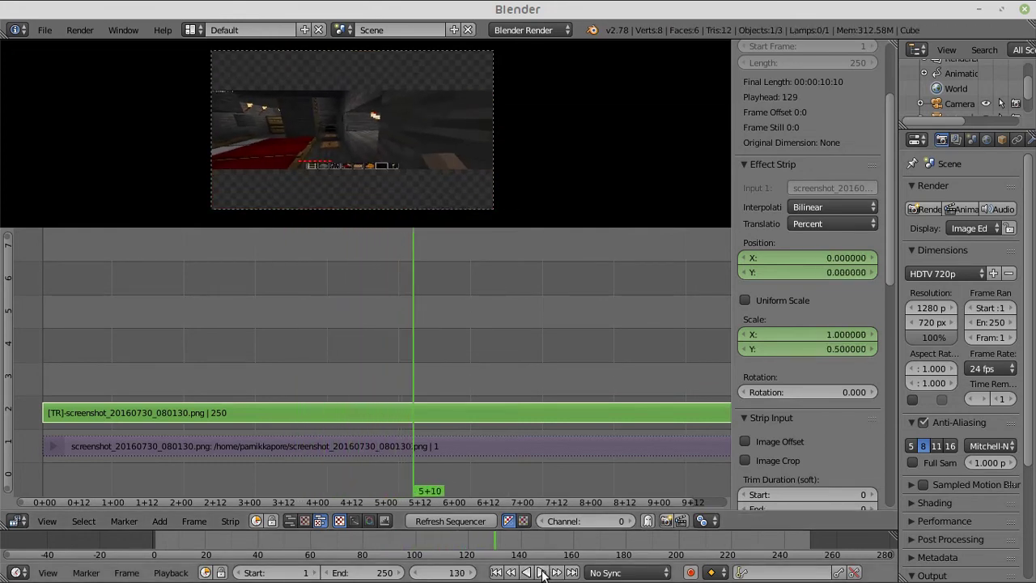
Step: Move the playhead to frame 120 and set the Transform strip's Y and X scale to 1 without keyframing them
click(392, 478)
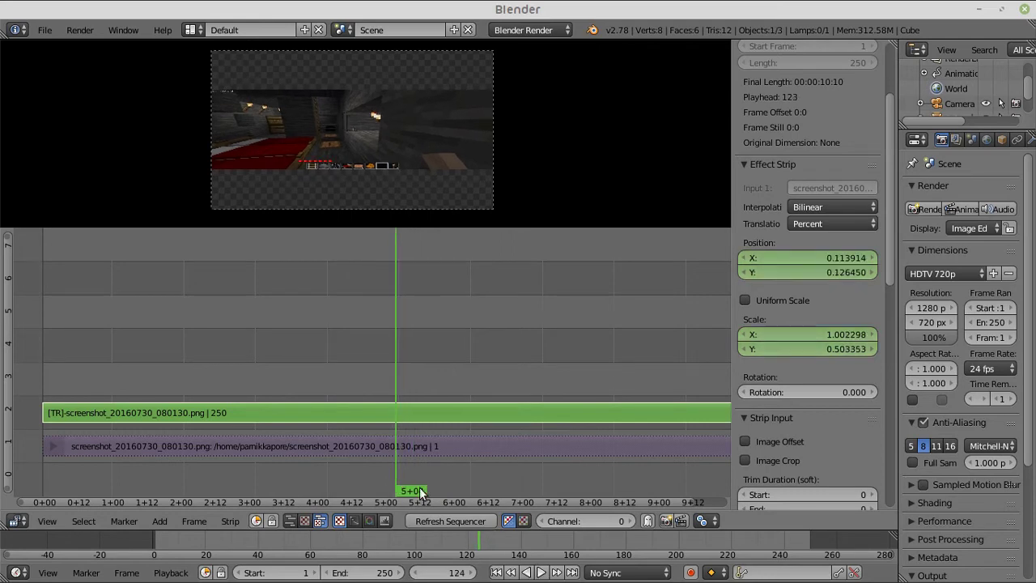
click(415, 572)
click(416, 572)
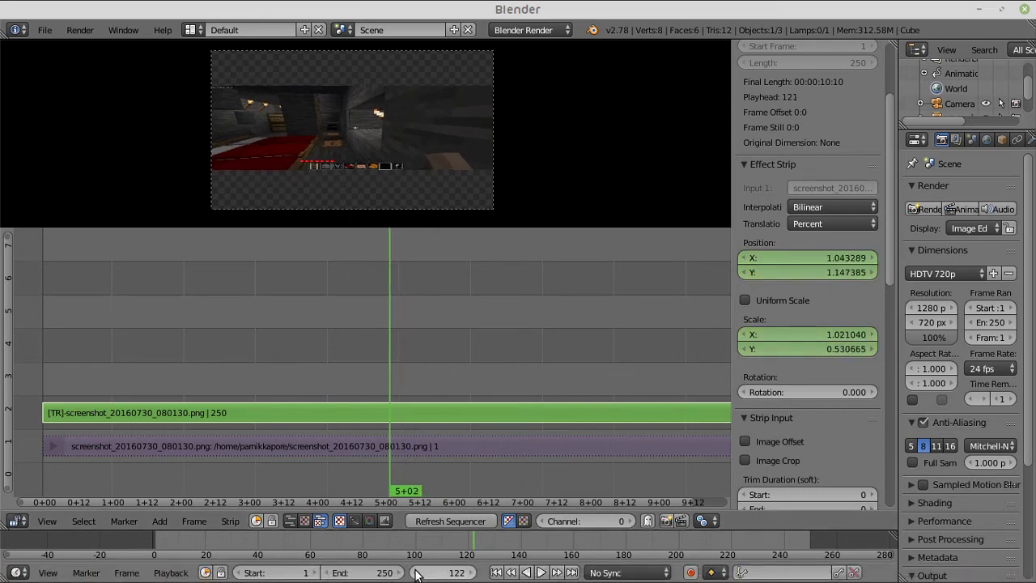
click(416, 572)
click(416, 572)
click(836, 348)
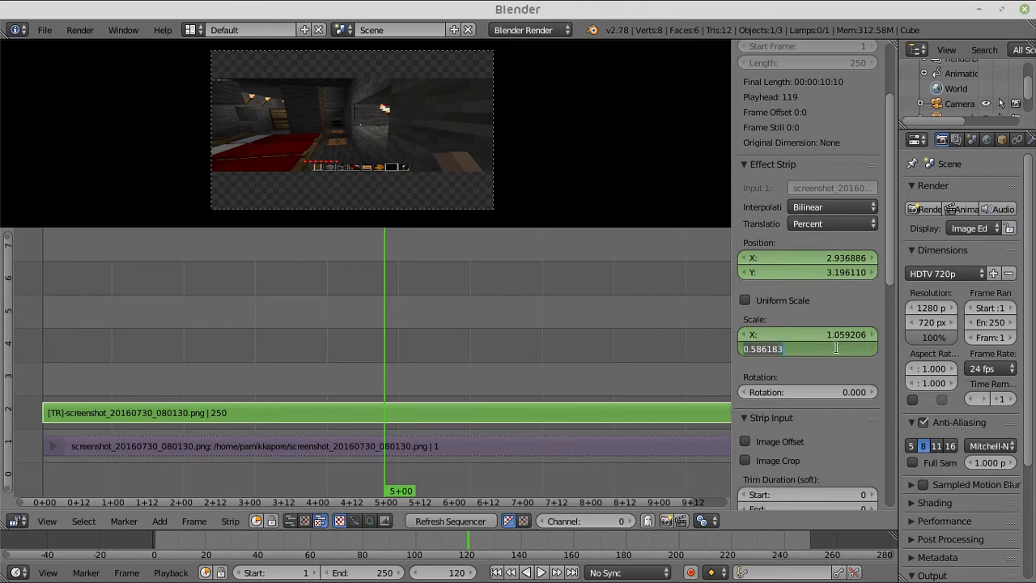
text(1.059206)
key(Return)
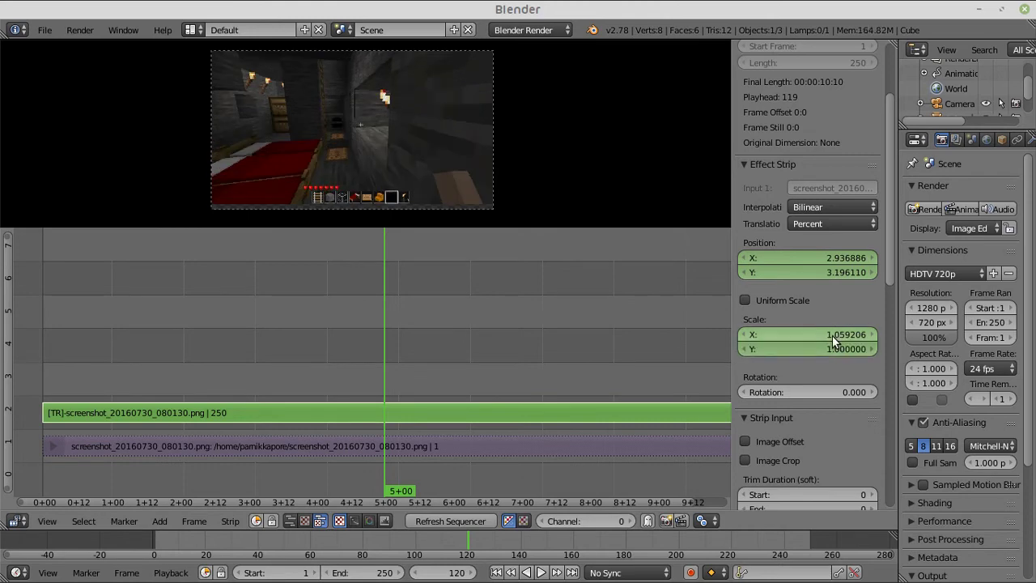
click(831, 335)
text(1)
key(Return)
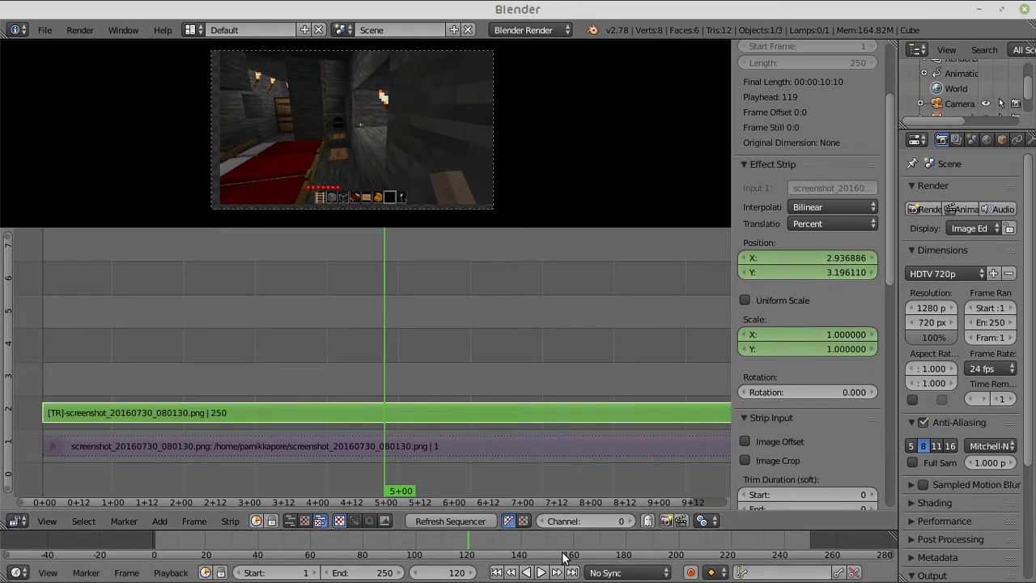
Step: Step through the frames around frame 120 to check the unkeyed scale change, and return to frame 120
click(468, 572)
click(470, 573)
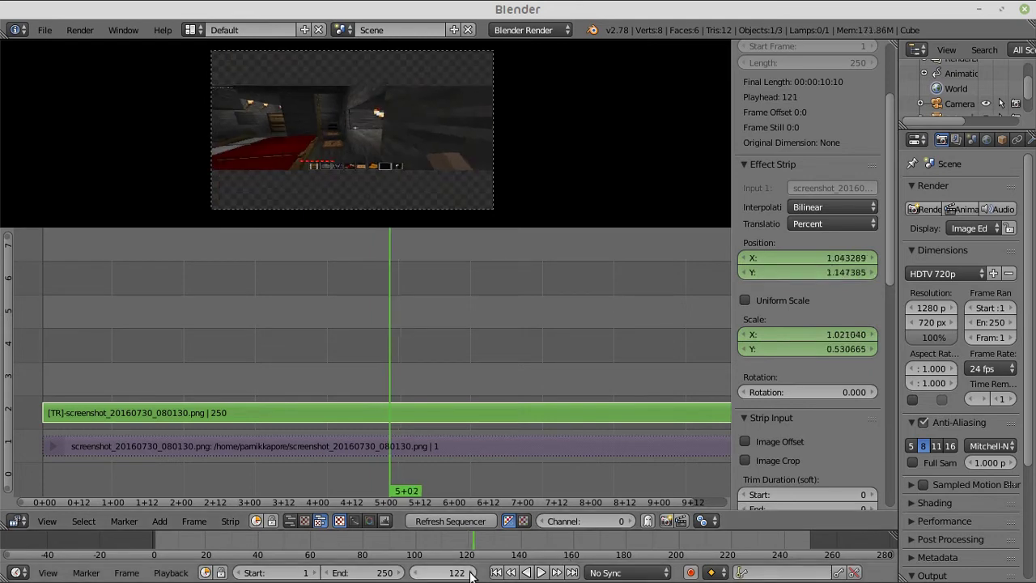
click(471, 573)
drag(429, 572, 402, 573)
mouse_move(470, 573)
mouse_down()
mouse_move(491, 573)
mouse_move(462, 574)
mouse_up()
click(416, 572)
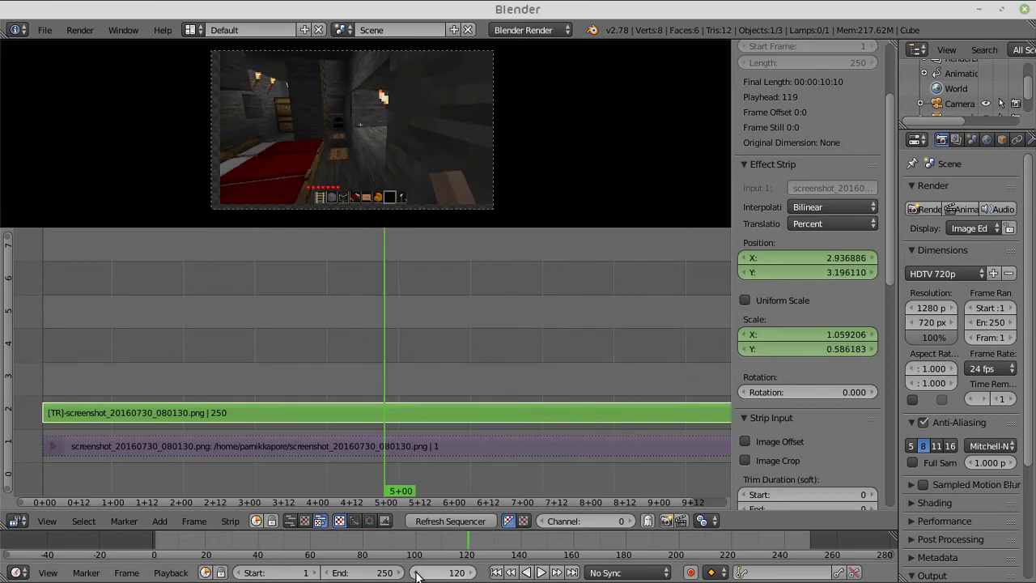
Step: Set the Transform strip's X and Y position to 0 at frame 120
click(783, 259)
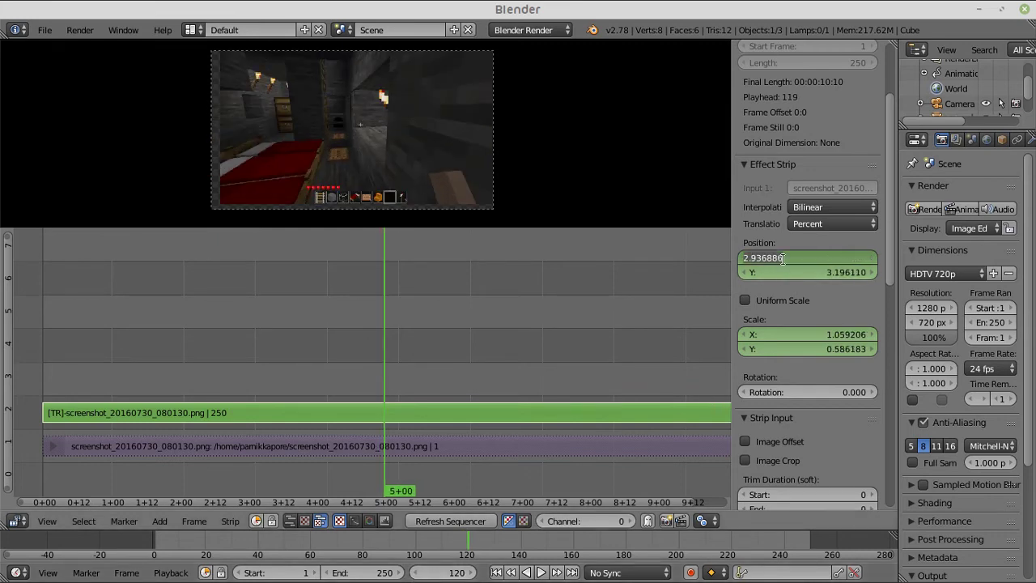
text(0)
key(Return)
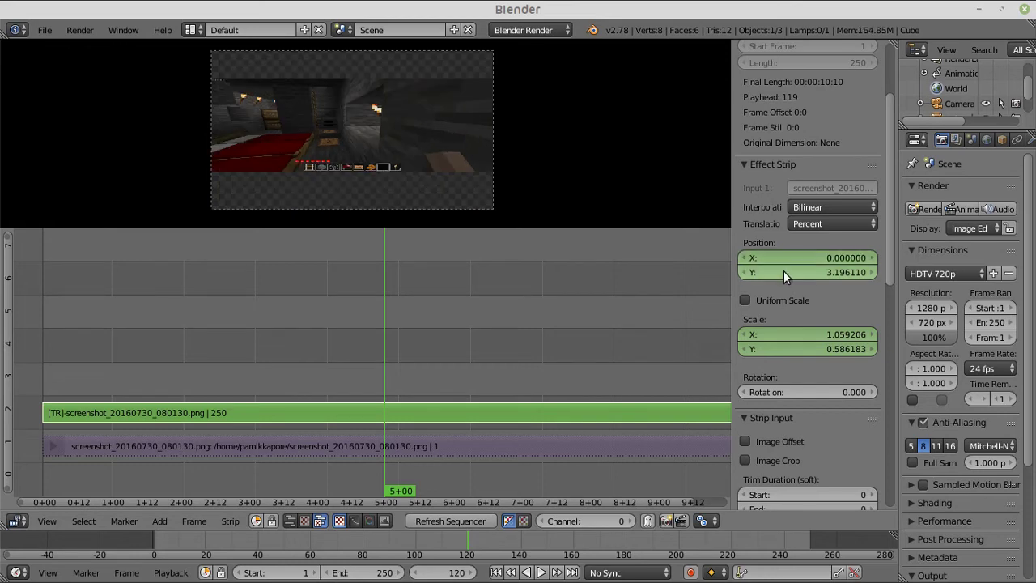
click(783, 272)
text(0)
key(Return)
Step: Set the Transform strip's X and Y scale to 1 at frame 120
click(784, 334)
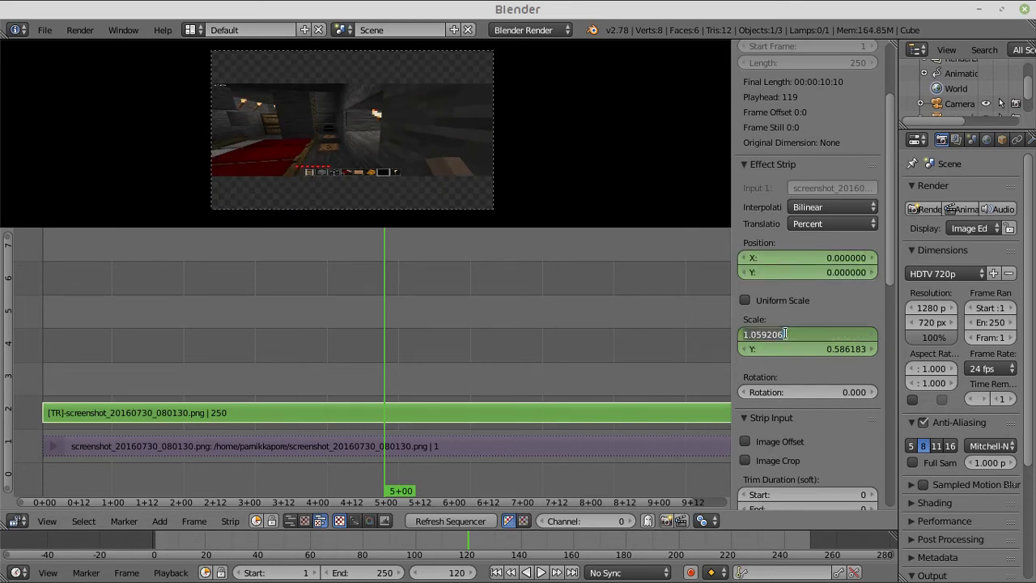
key(BackSpace)
text(1)
key(Return)
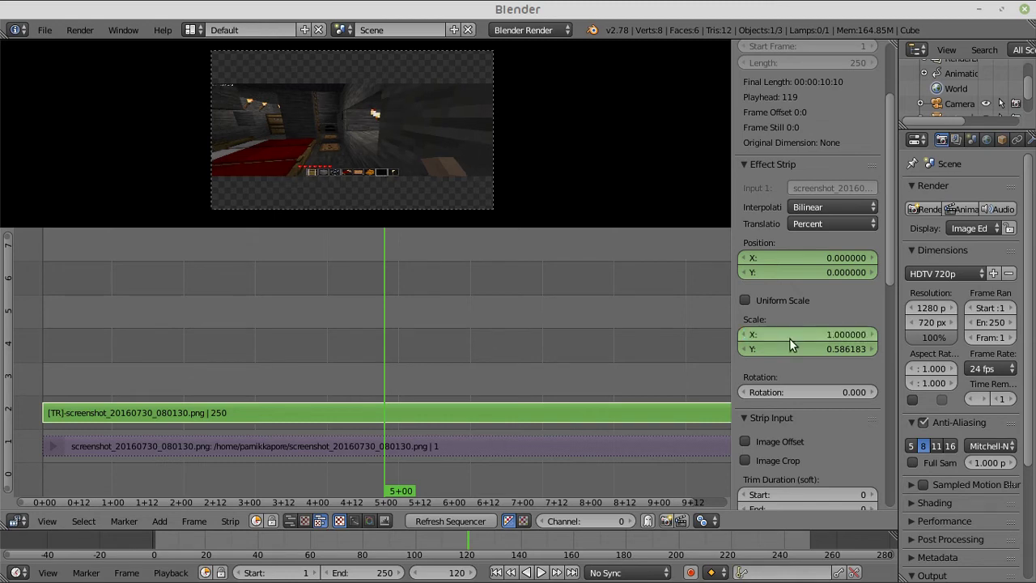
click(790, 347)
text(1)
key(Return)
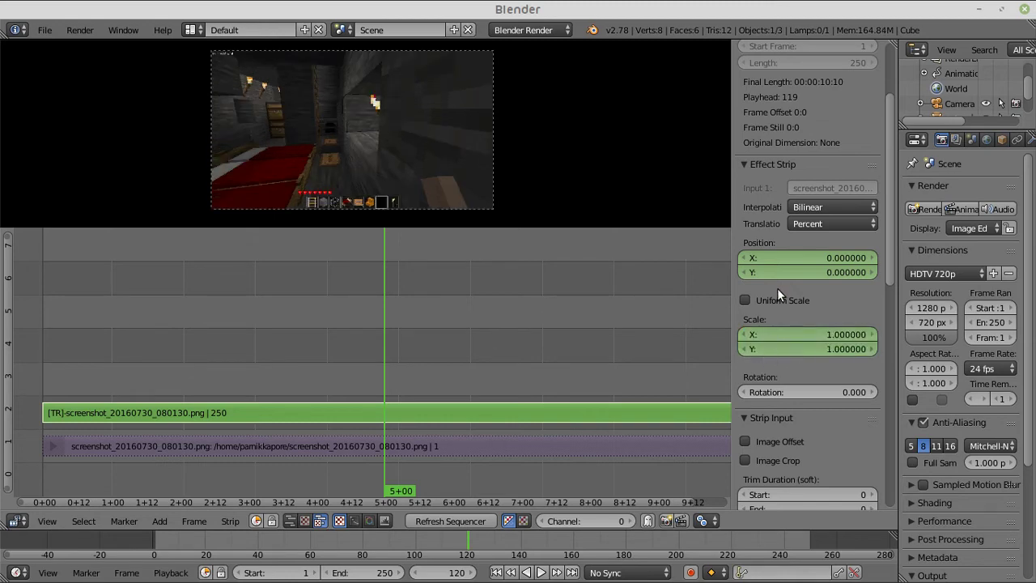
Step: Insert keyframes for the Transform strip's X and Y position and X and Y scale at frame 120
right_click(756, 256)
click(756, 256)
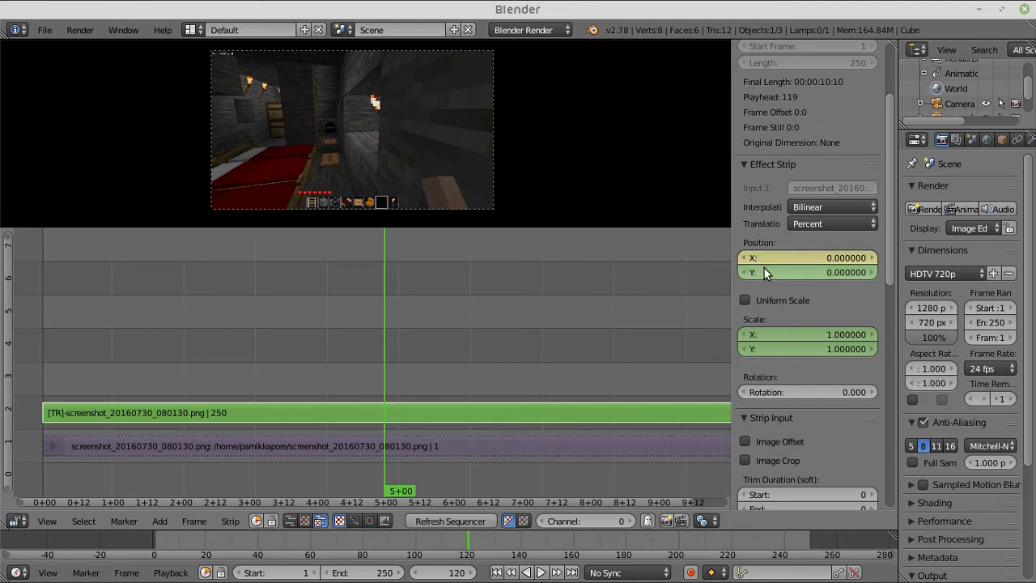
right_click(787, 335)
click(787, 335)
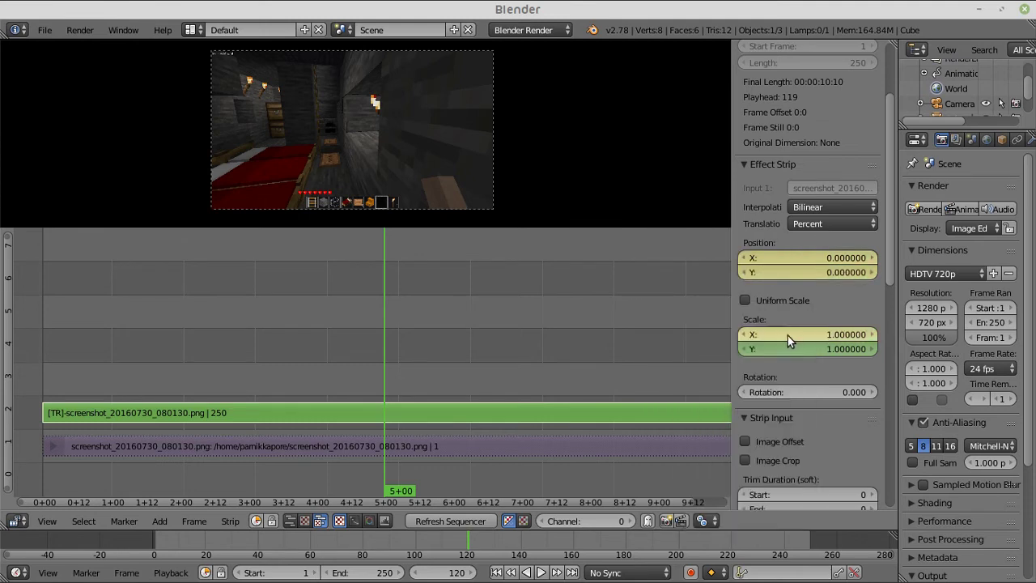
right_click(793, 341)
click(792, 341)
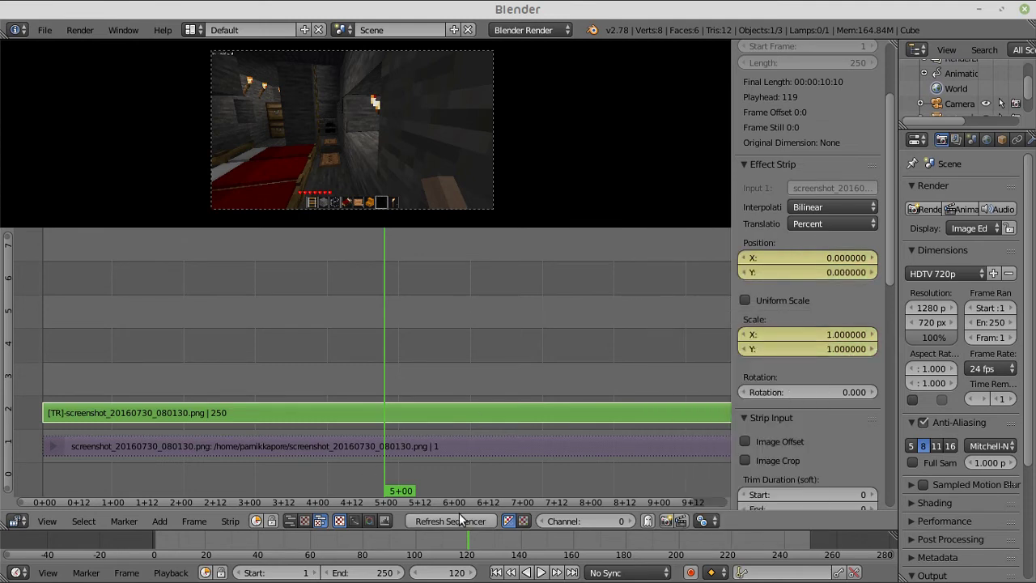
Step: Show only the enlarged image preview, play the animation from the first frame to check the motion, and stop playback
click(303, 520)
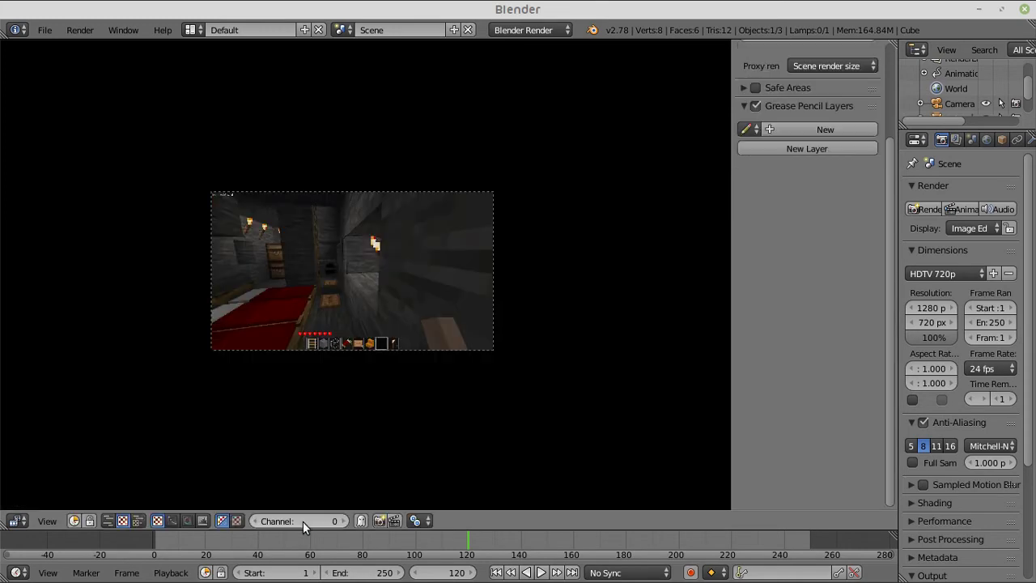
scroll(425, 300, up, 4)
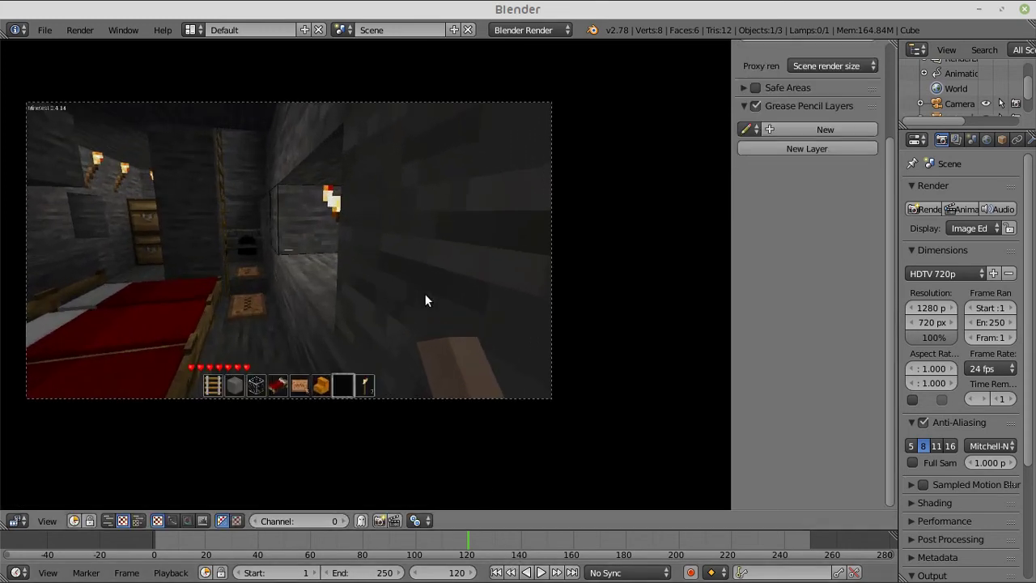
click(496, 572)
click(541, 572)
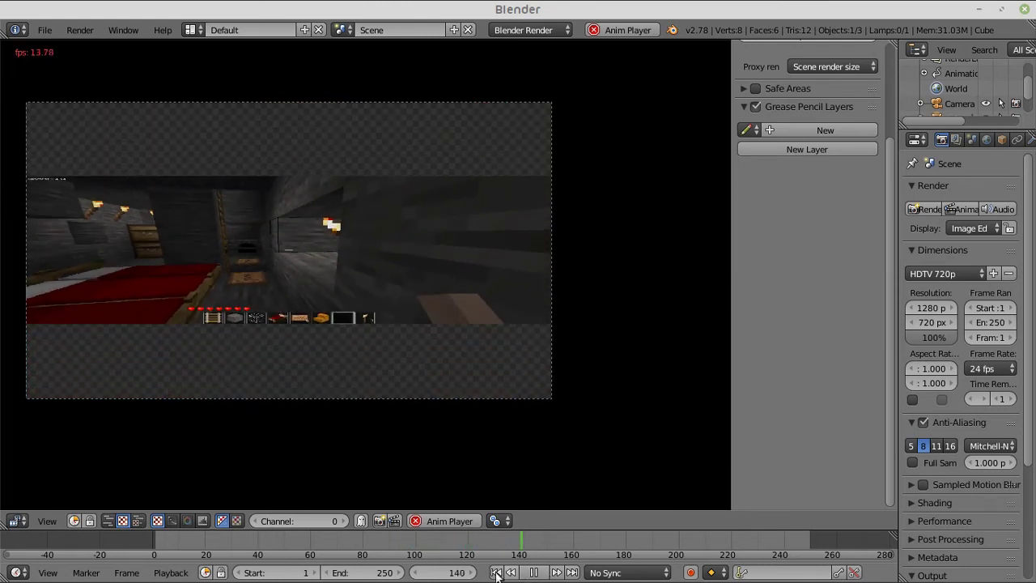
click(530, 573)
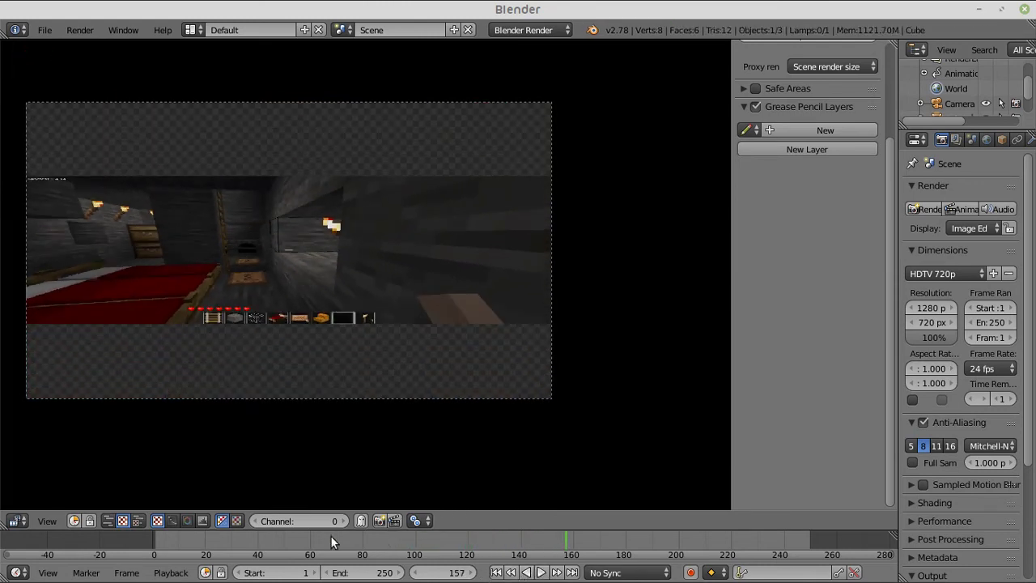
Step: Return to the sequencer strips, move the playhead to frame 125, and delete the Transform strip's X and Y position keyframes there
click(107, 521)
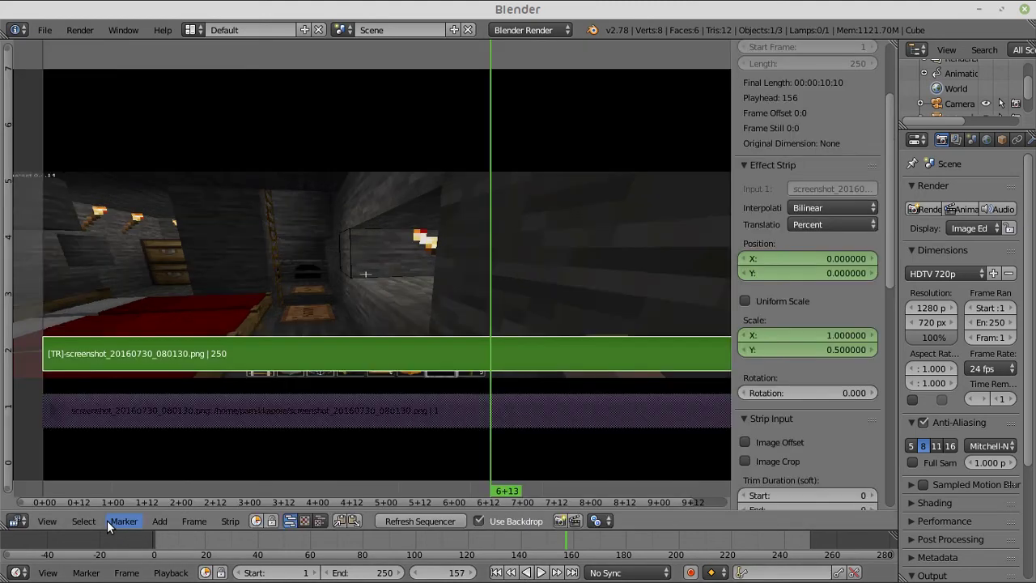
drag(493, 487, 398, 488)
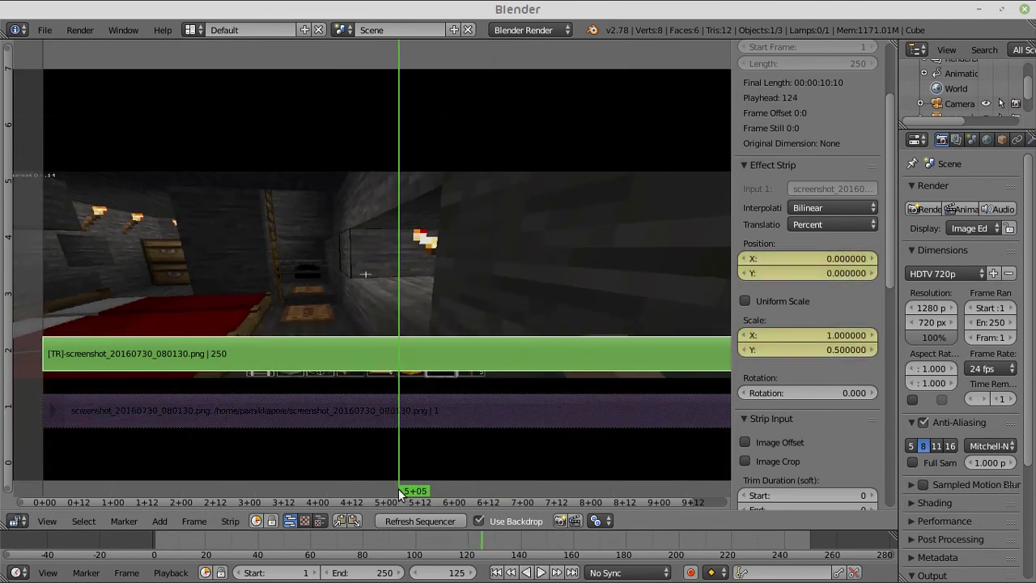
right_click(770, 258)
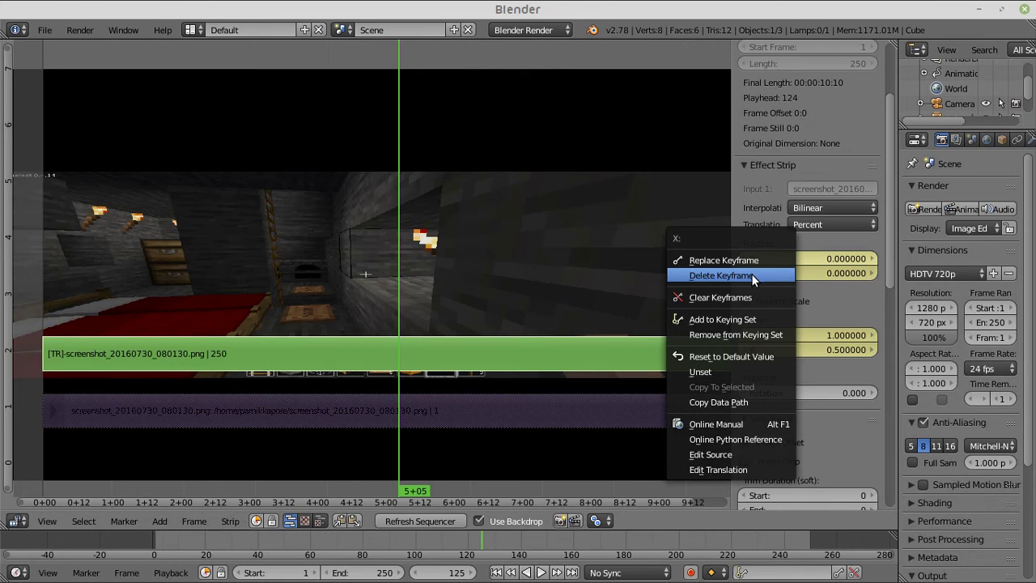
click(751, 273)
right_click(751, 274)
click(750, 274)
right_click(754, 271)
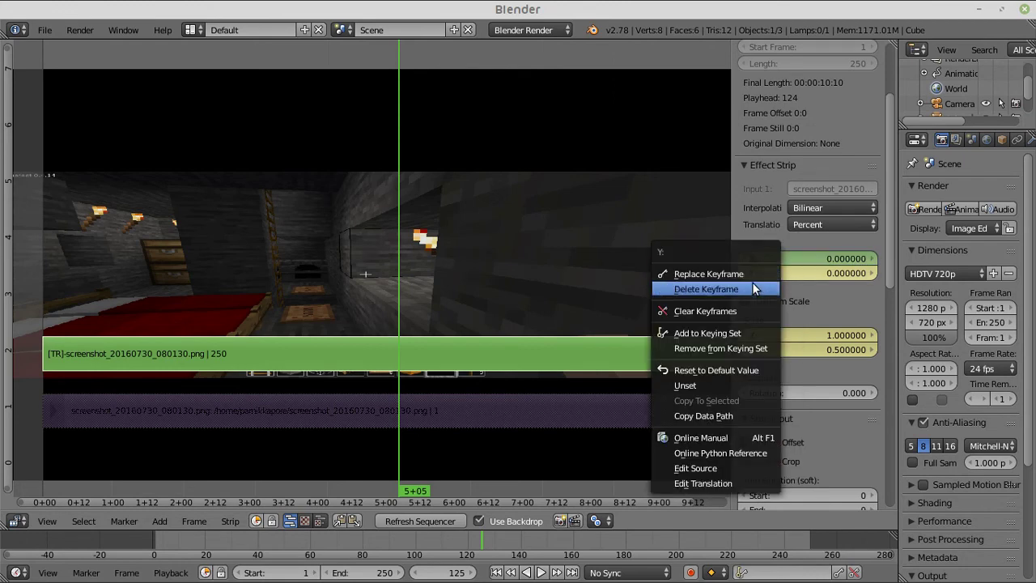
click(757, 286)
Step: Delete the Transform strip's X and Y scale keyframes at frame 125
right_click(787, 333)
click(788, 333)
right_click(793, 342)
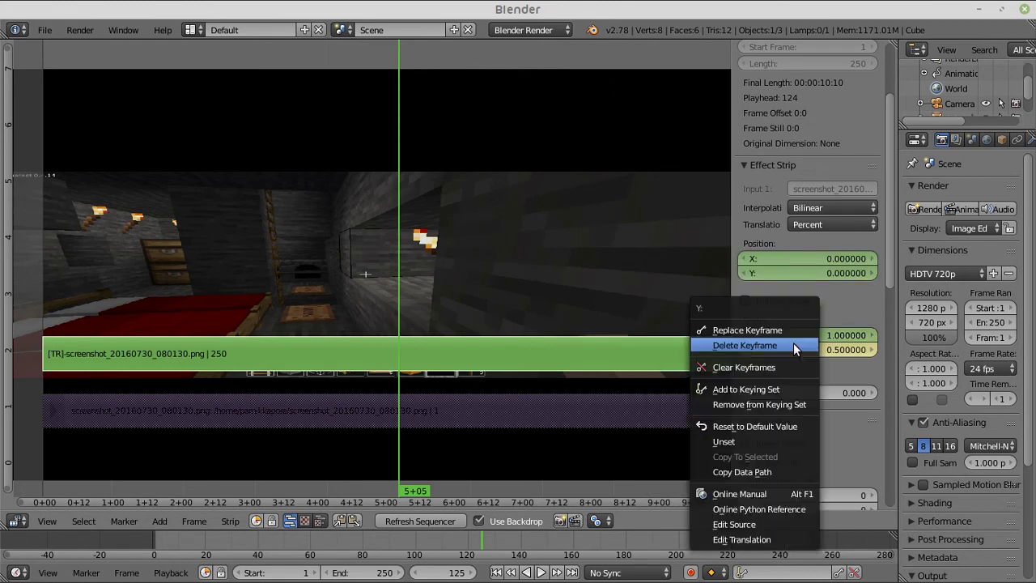
click(793, 342)
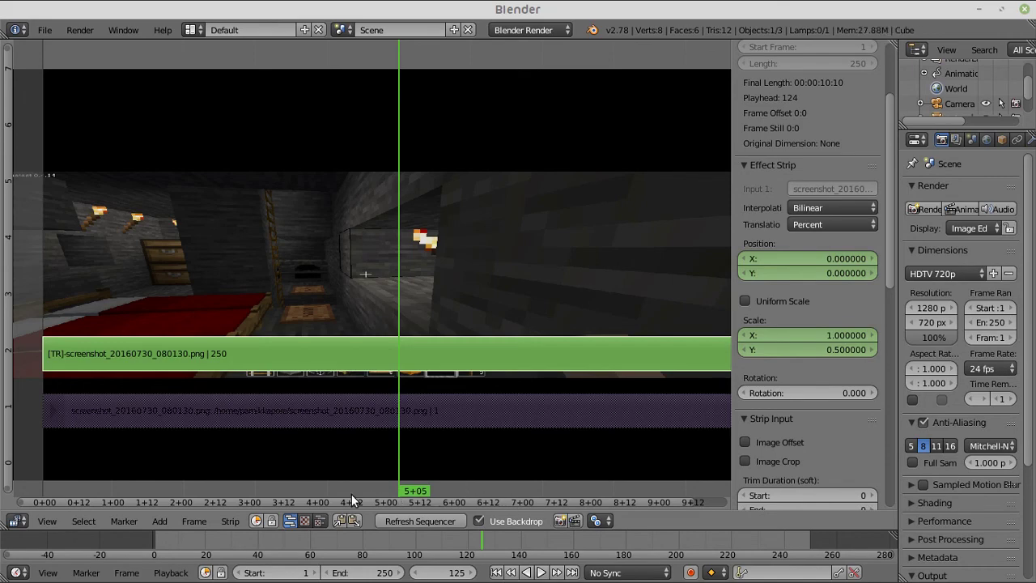
Step: Scrub the playhead through frame 125 and on to frame 225 to check the animation after the deleted keyframes
drag(363, 486, 399, 487)
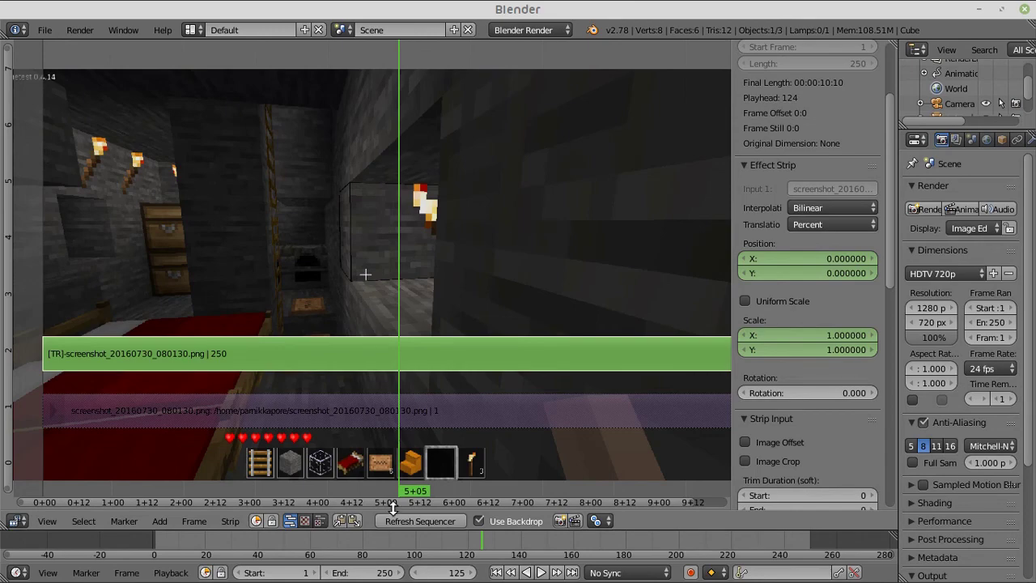
drag(394, 497, 686, 448)
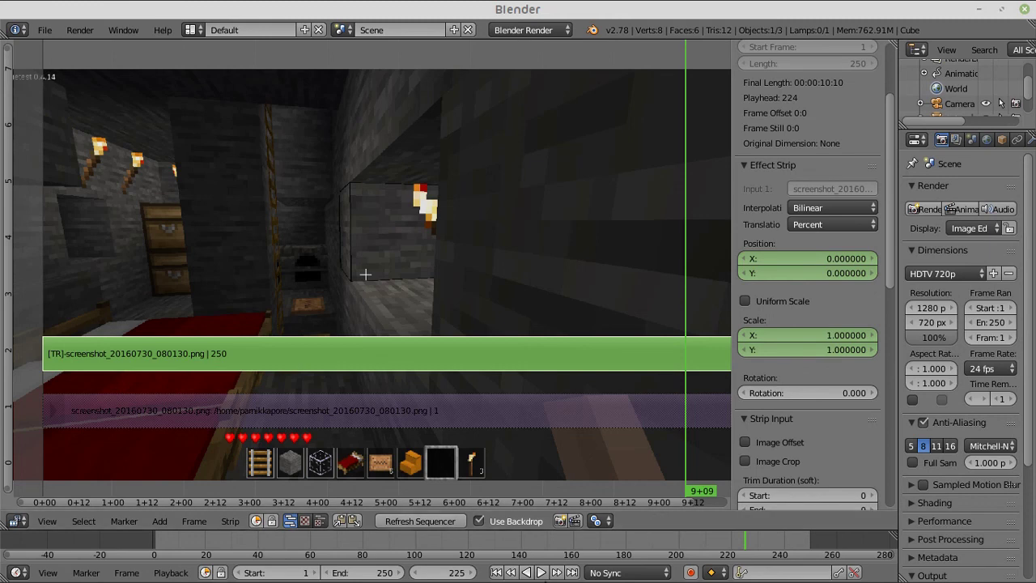
mouse_move(421, 571)
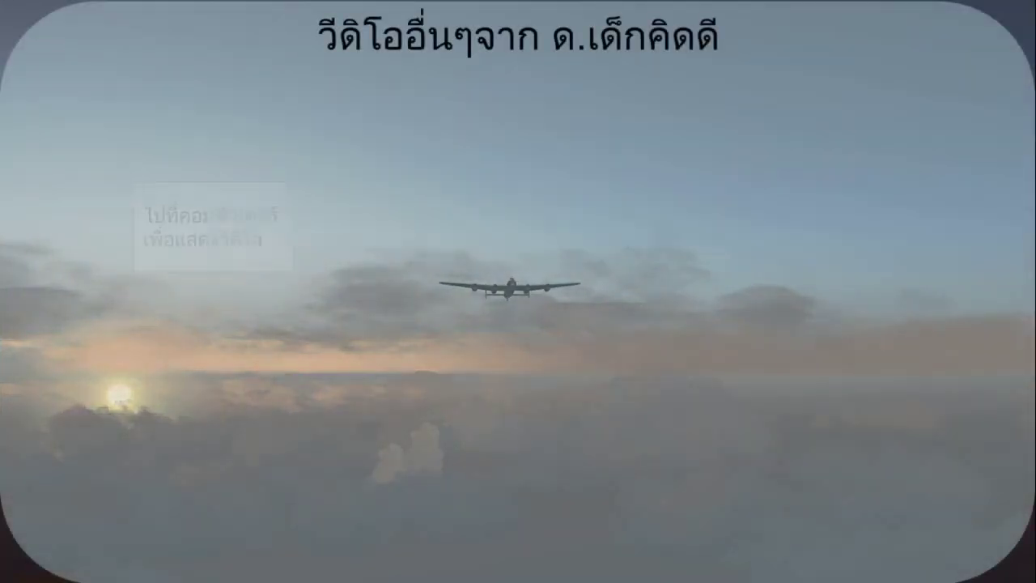